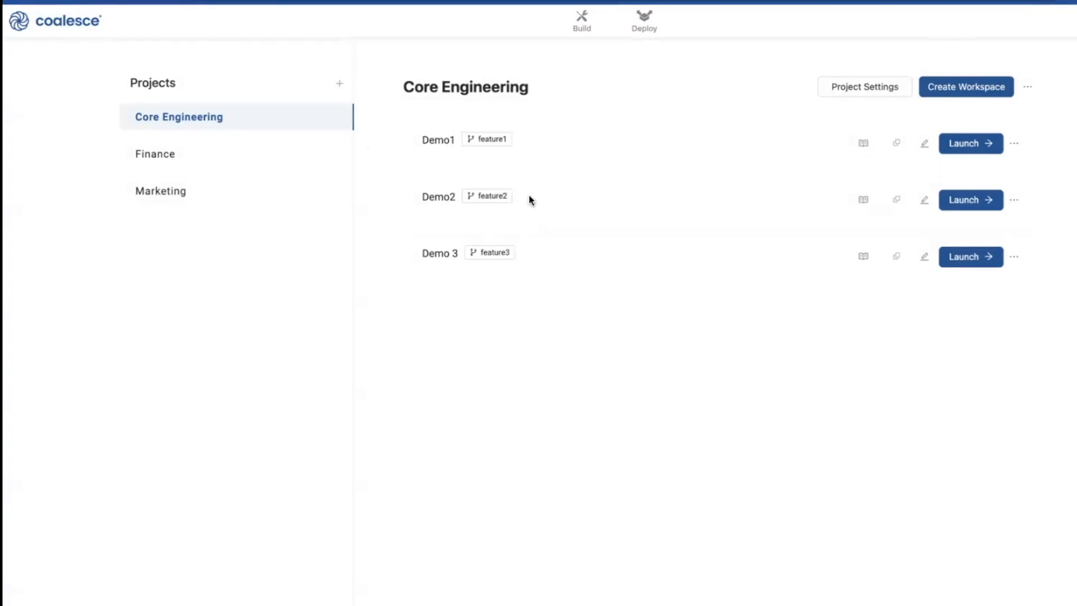
Launch the Demo1 workspace and add all tables of SOURCE (SNOWFLAKE_SAMPLE_DATA.TPCH_SF1) as source nodes.
left_click(960, 146)
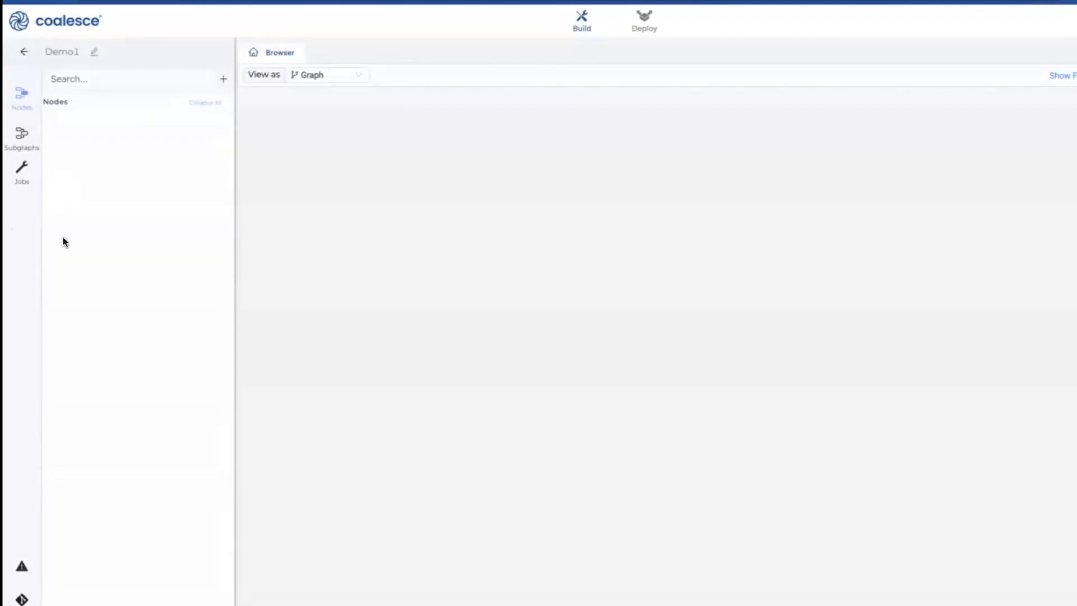
left_click(225, 79)
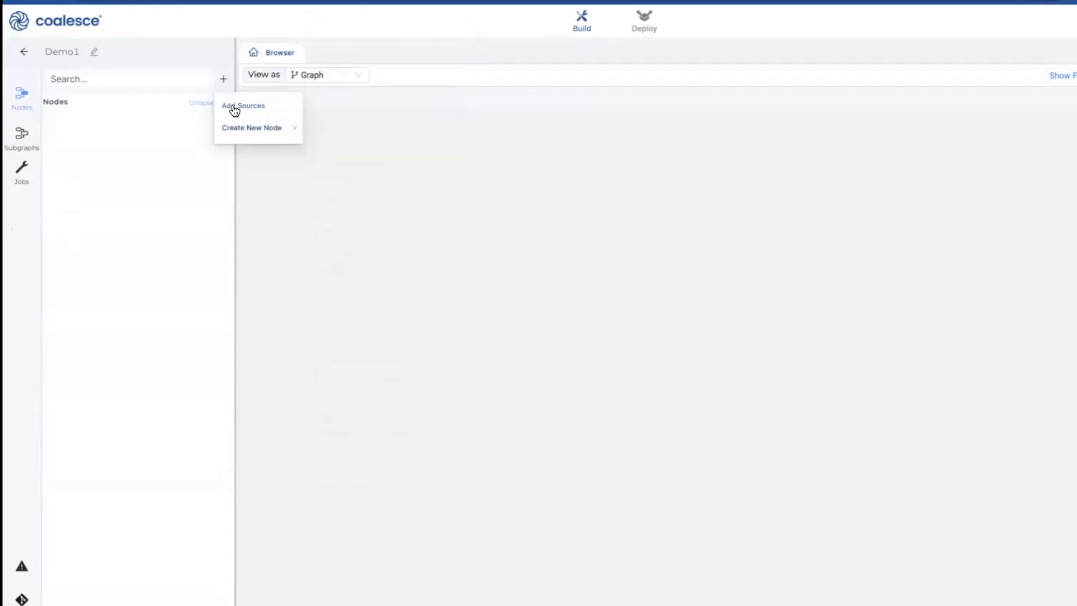
left_click(238, 107)
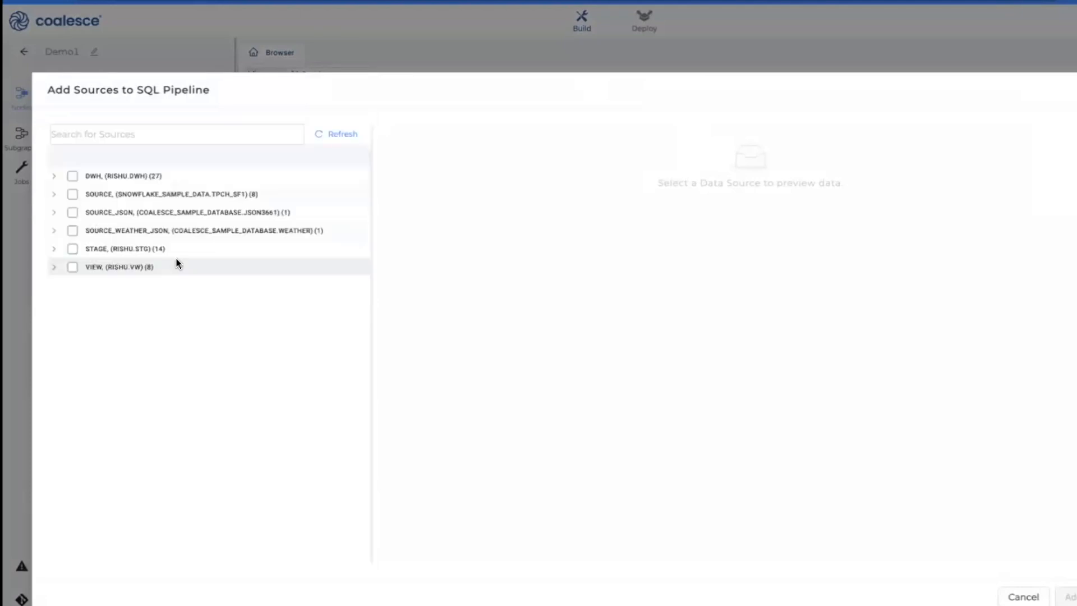
left_click(54, 196)
left_click(72, 194)
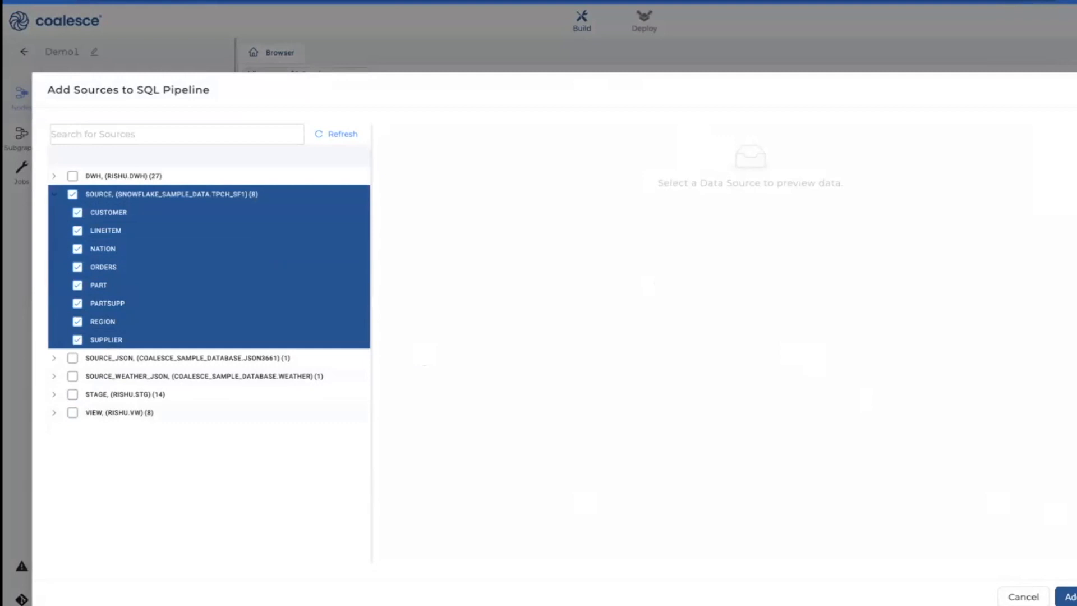
left_click(1068, 596)
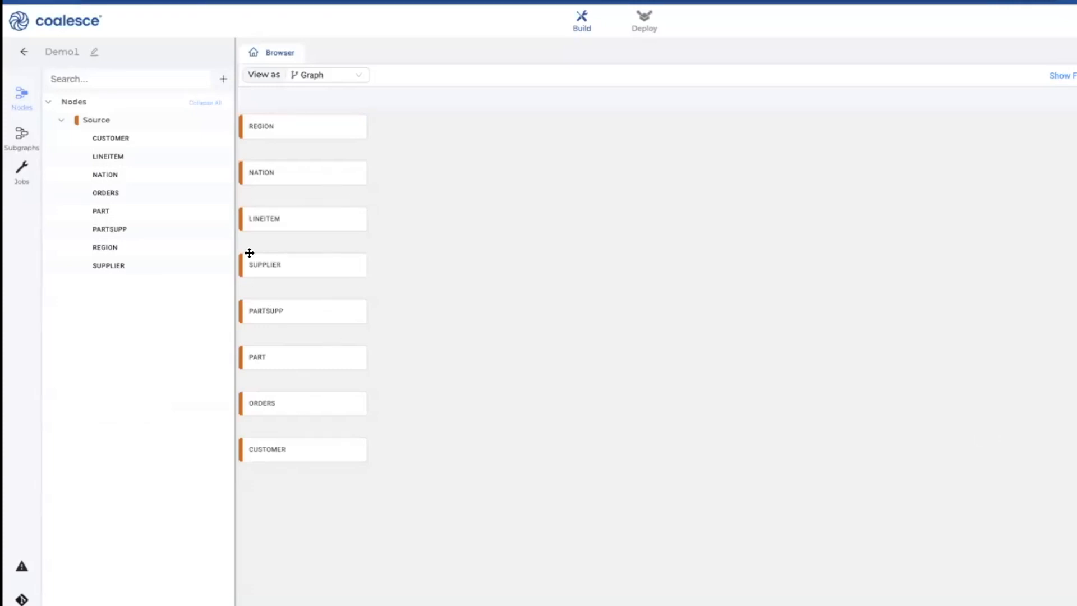
Inspect the SUPPLIER source node's column mapping and close the node.
double_click(285, 263)
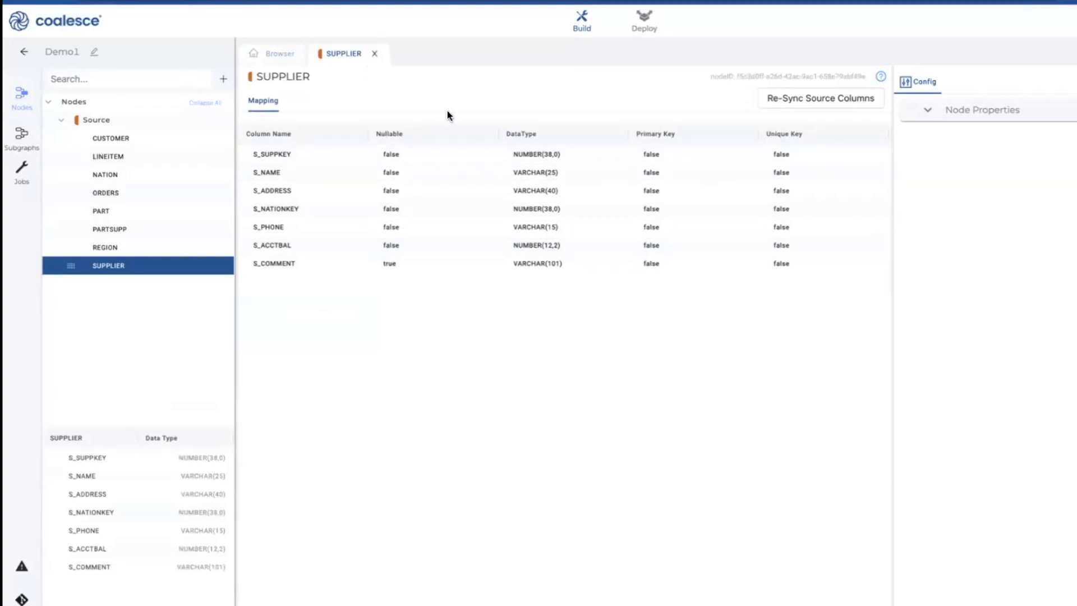
scroll(615, 269, "right", 5)
scroll(616, 268, "left", 5)
left_click(375, 54)
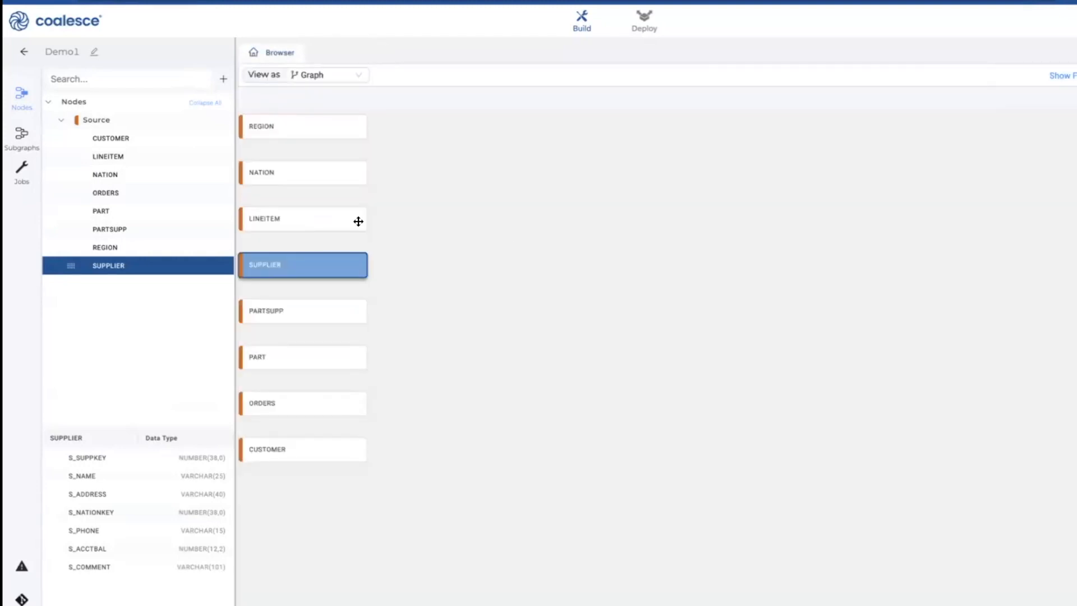
Add a Stage node to every source node, from CUSTOMER through SUPPLIER, and clear the selection.
left_click(159, 145)
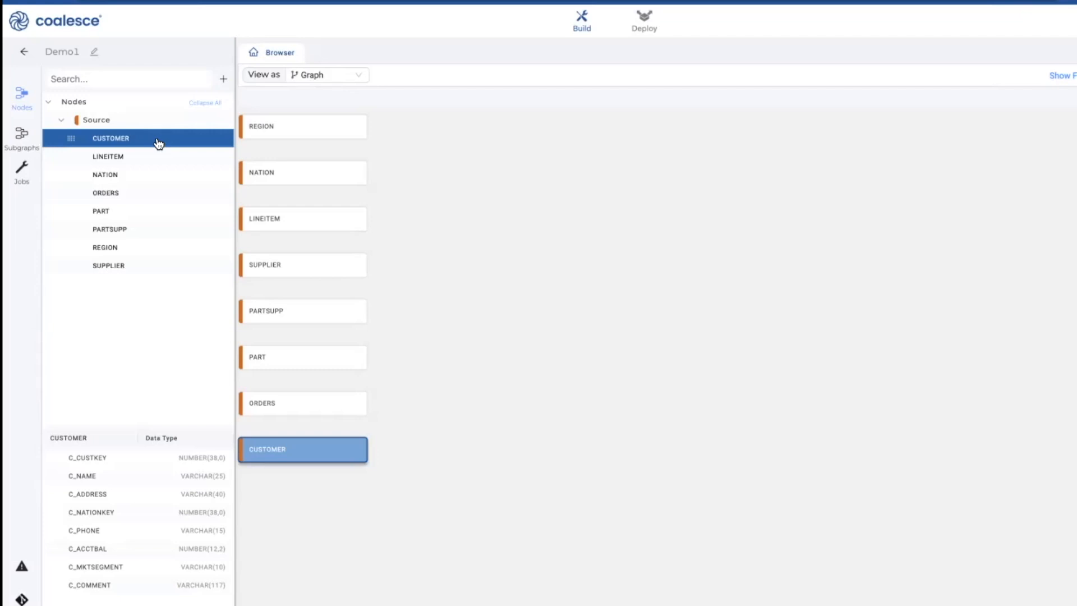
left_click(154, 265, "shift")
right_click(177, 198)
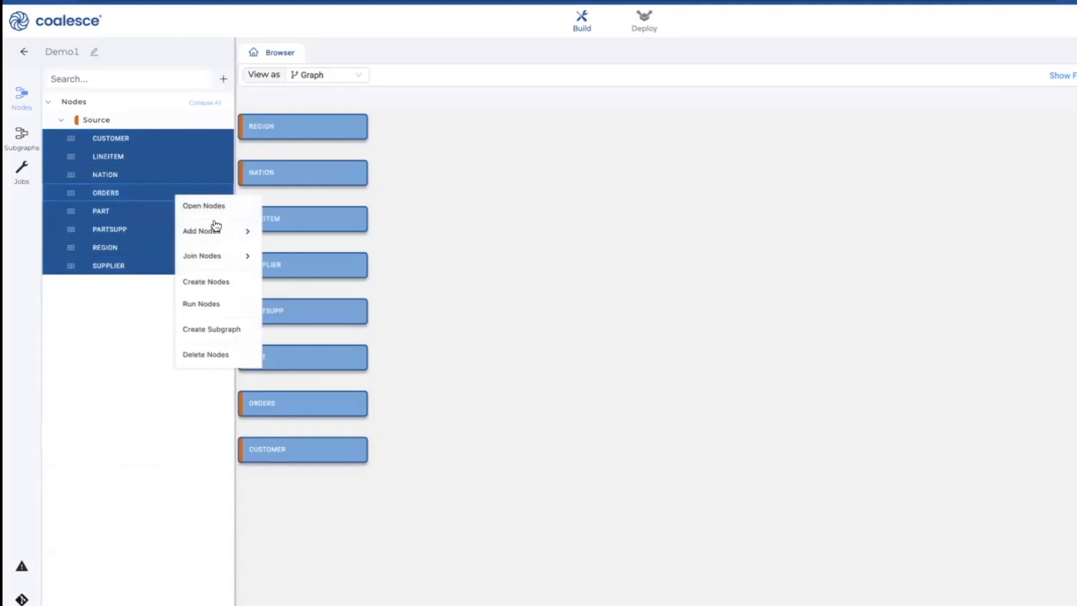
mouse_move(219, 237)
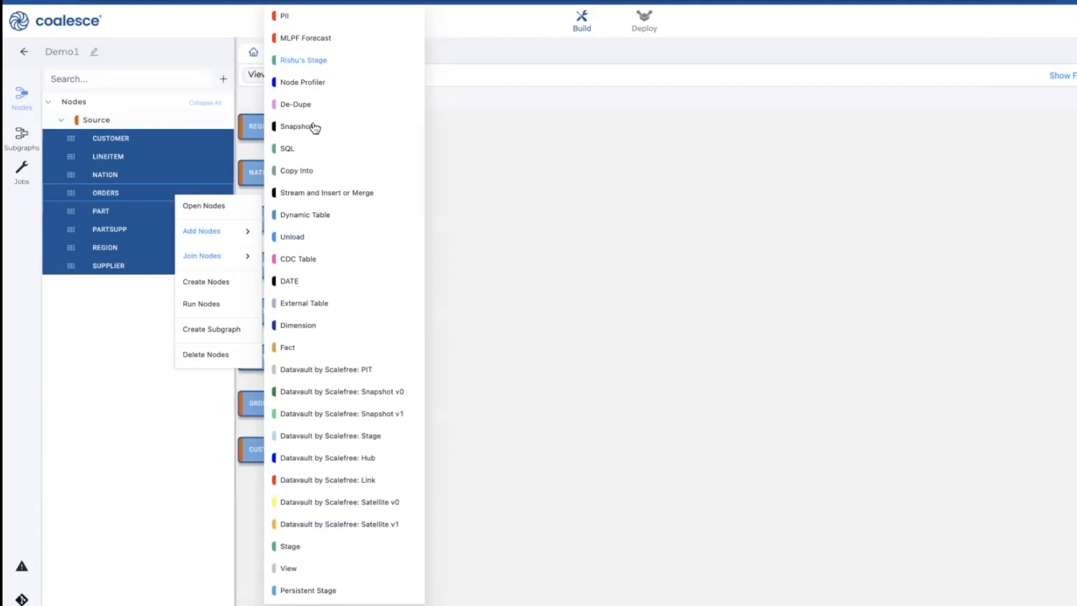
left_click(285, 547)
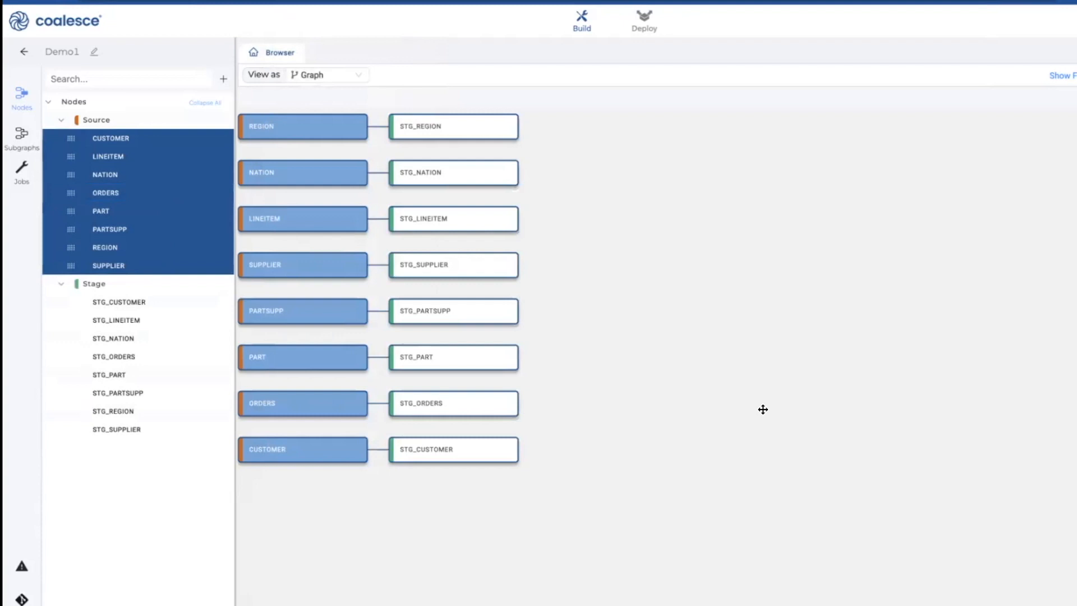
left_click(733, 339)
Open the STG_CUSTOMER node and examine its column mapping, node options and Create As choices.
scroll(732, 339, "up", 1)
scroll(654, 250, "left", 3)
scroll(654, 251, "up", 2)
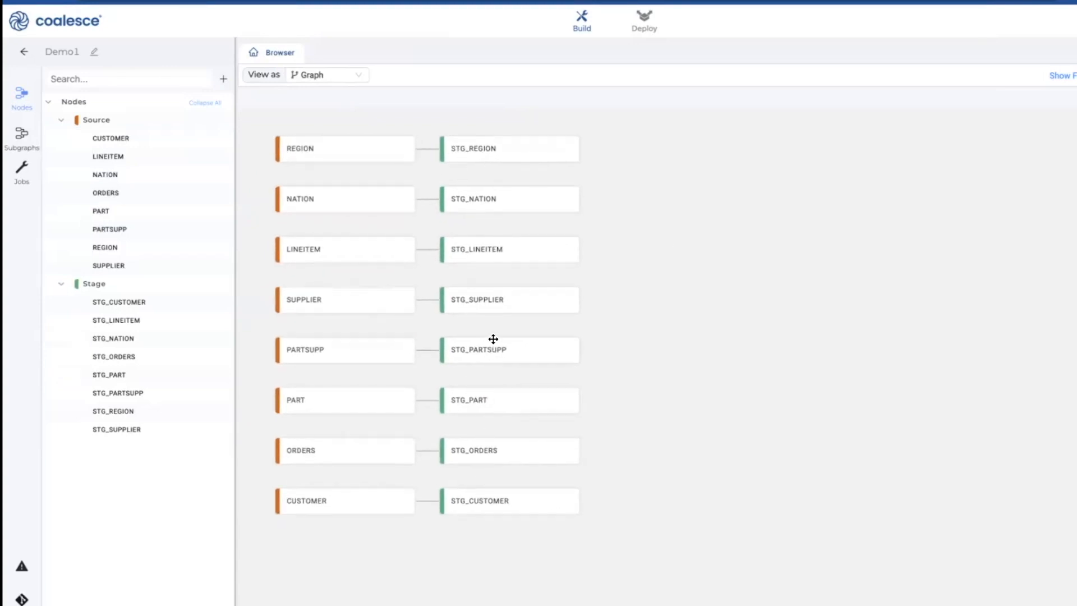
double_click(496, 502)
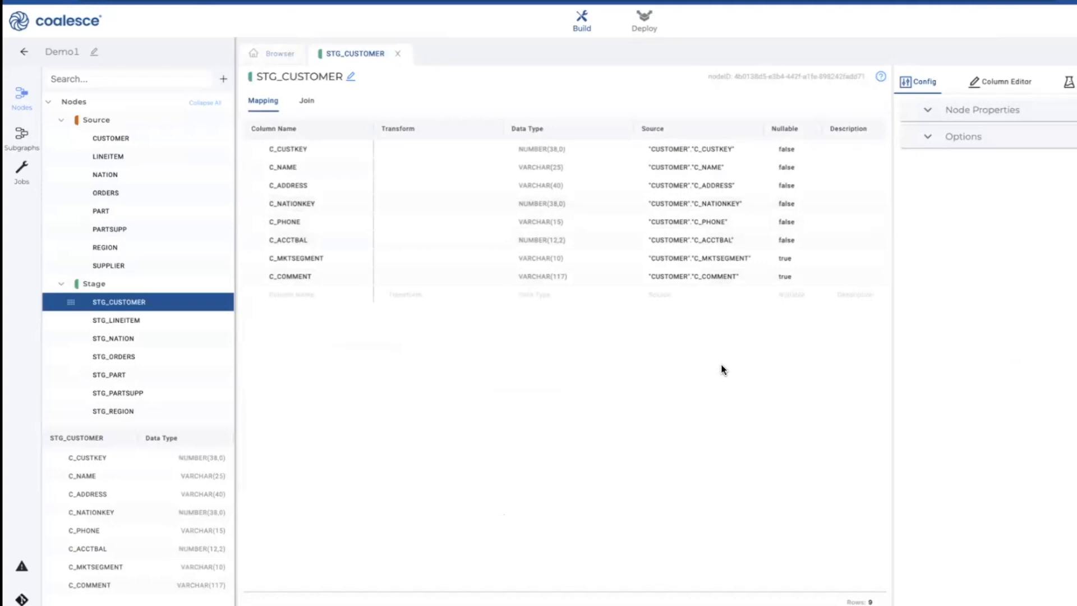
left_click(927, 137)
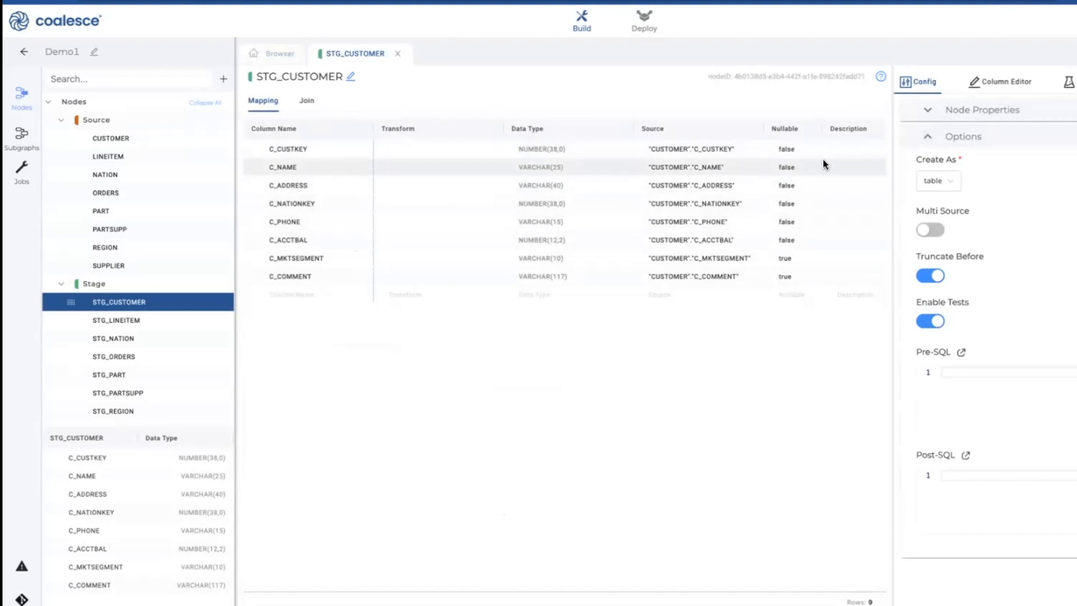
scroll(715, 193, "right", 5)
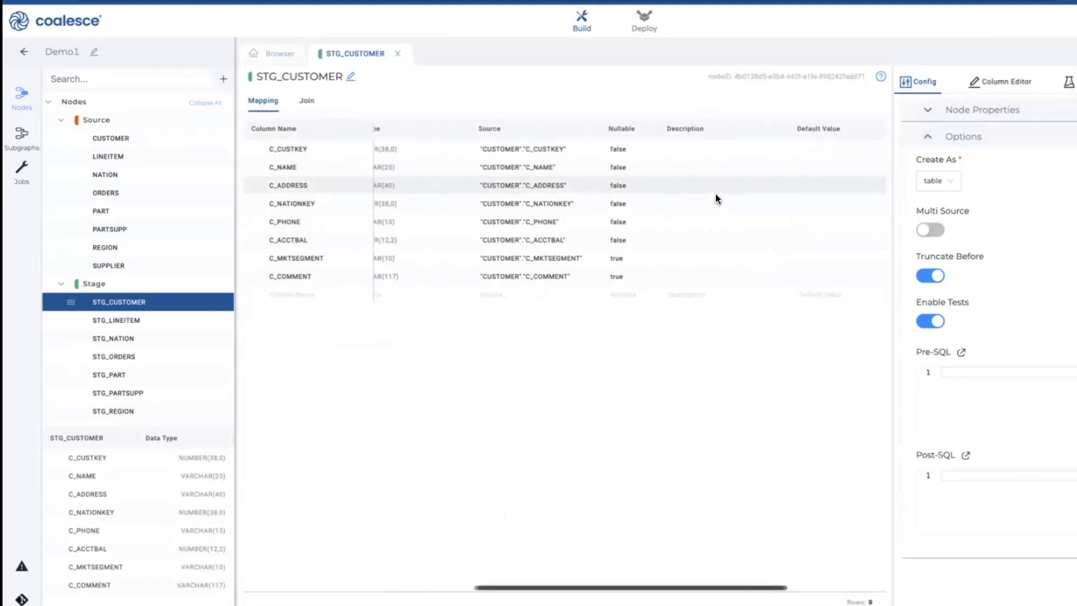
scroll(653, 194, "left", 5)
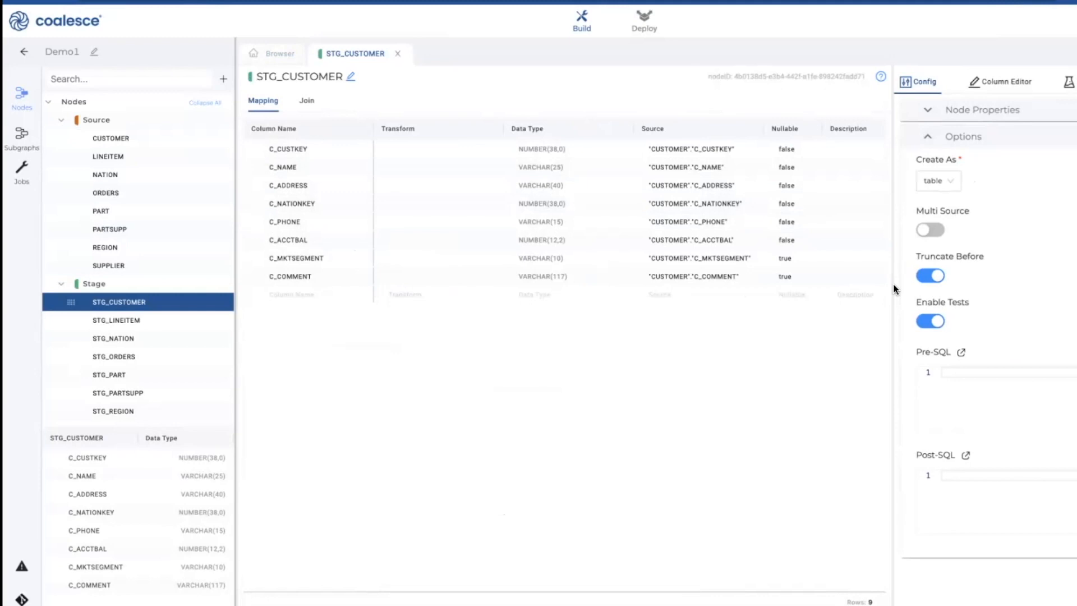
left_click(954, 183)
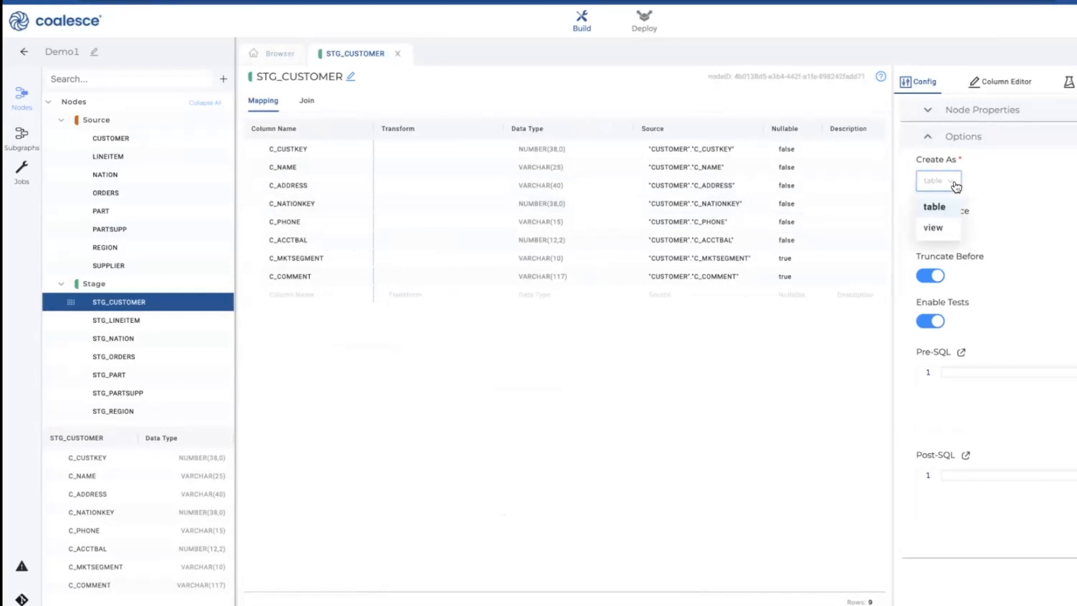
left_click(1027, 202)
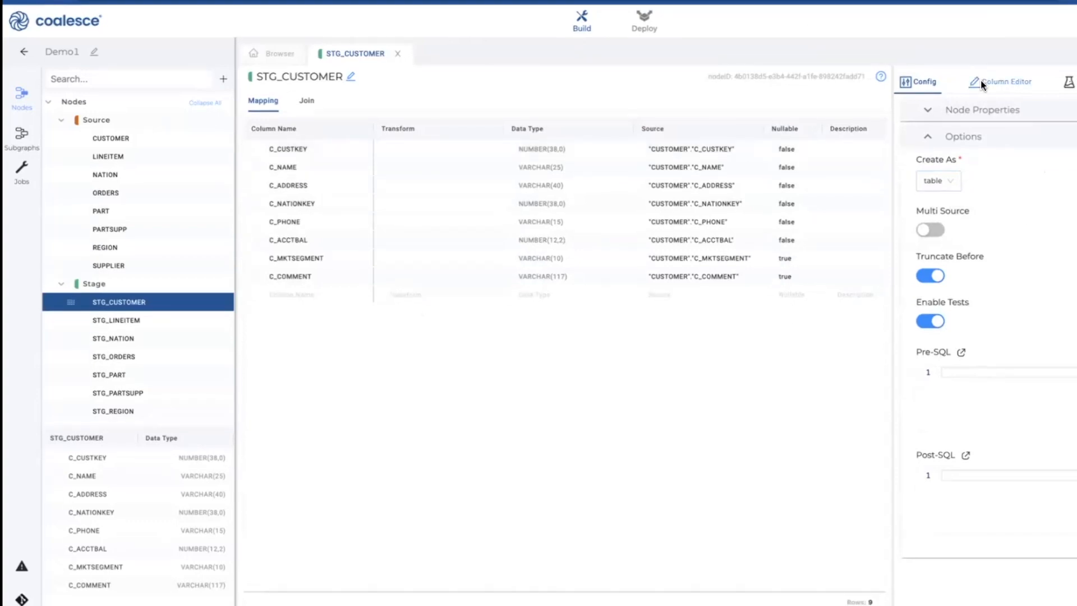
Make the Unique test available alongside Null for STG_CUSTOMER's columns and enable both tests on C_CUSTKEY.
left_click(1069, 82)
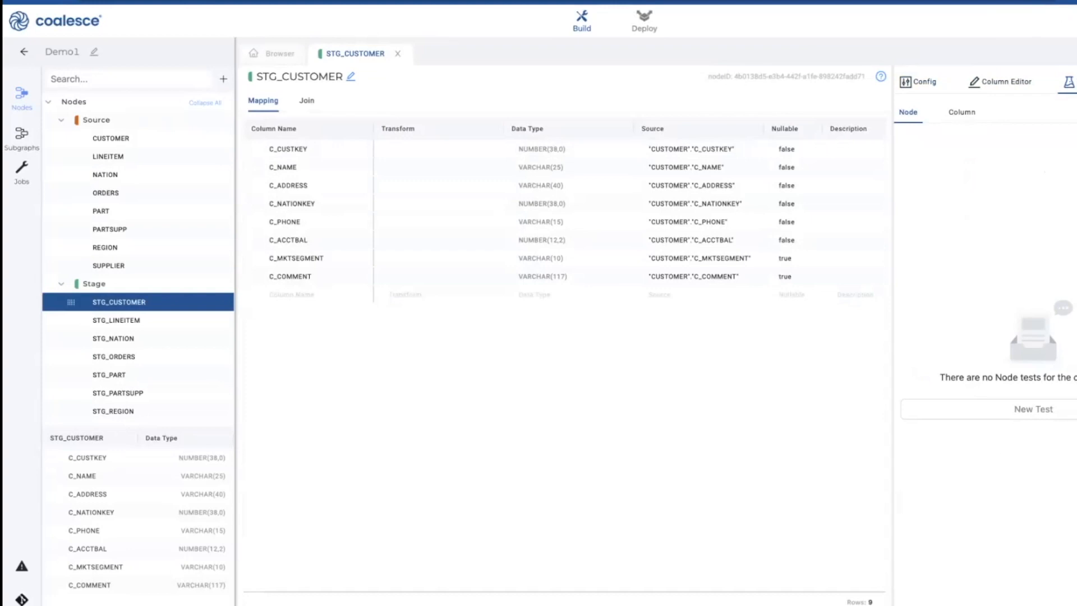
left_click(962, 113)
left_click(1031, 139)
left_click(991, 166)
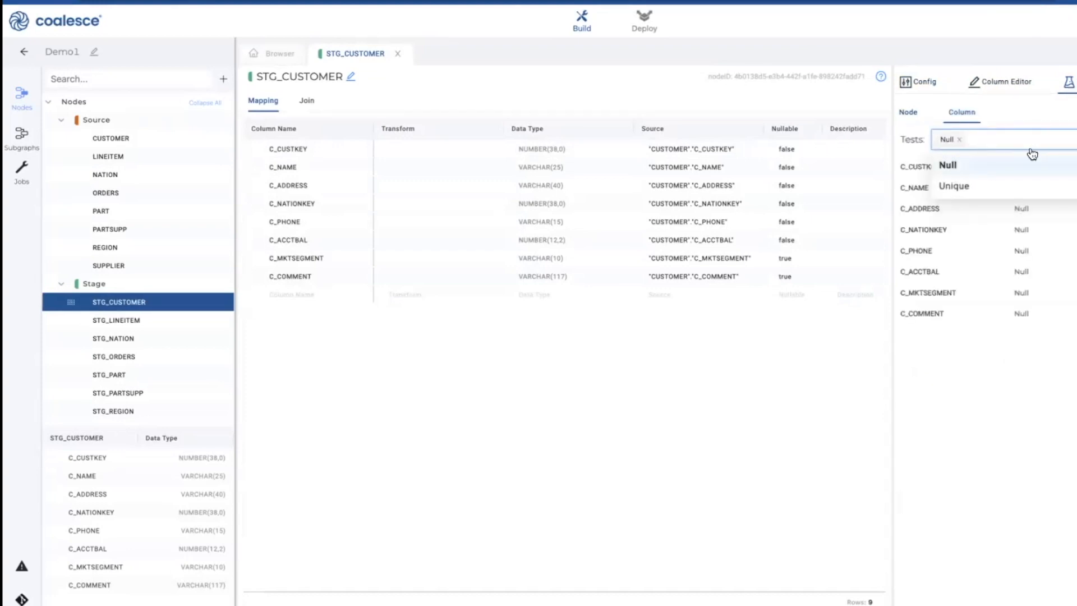
left_click(990, 185)
left_click(1057, 370)
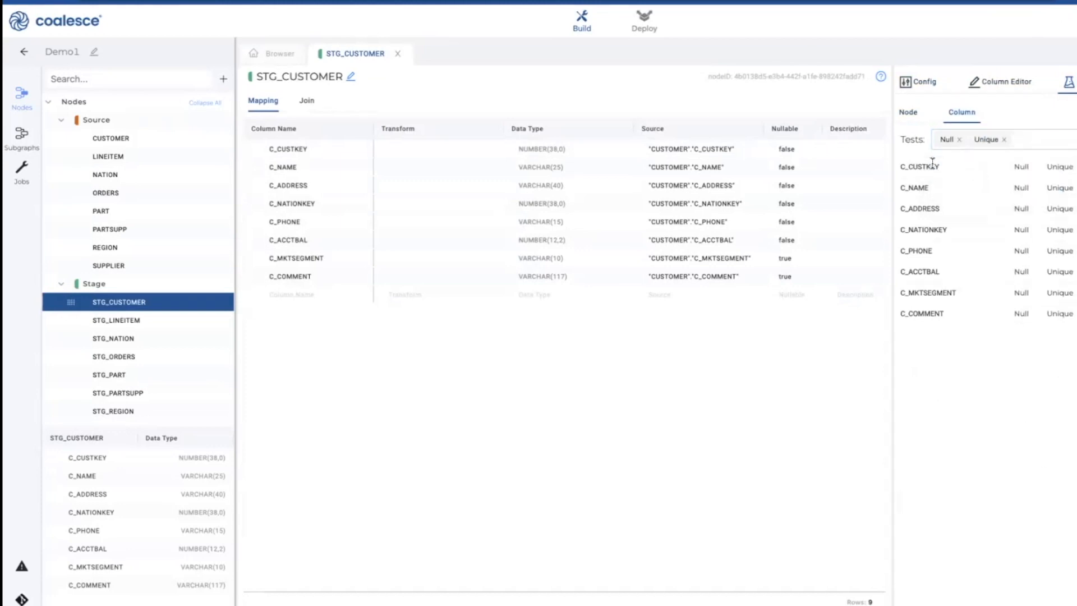
left_click(1020, 168)
left_click(1058, 167)
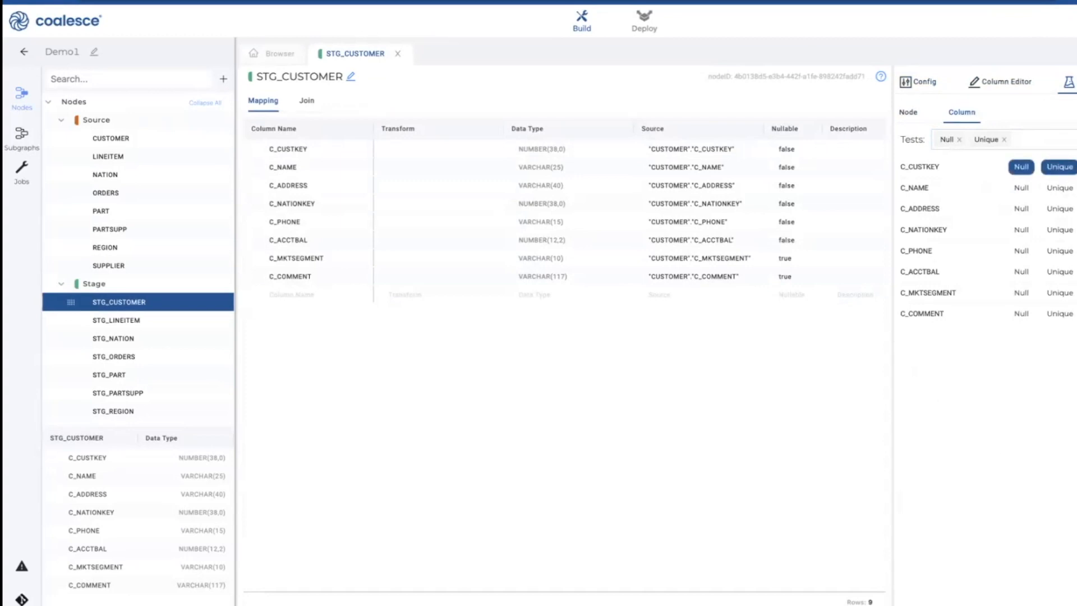
Add a node-level test to STG_CUSTOMER, inspect its options, and remove the test.
left_click(908, 112)
left_click(1042, 414)
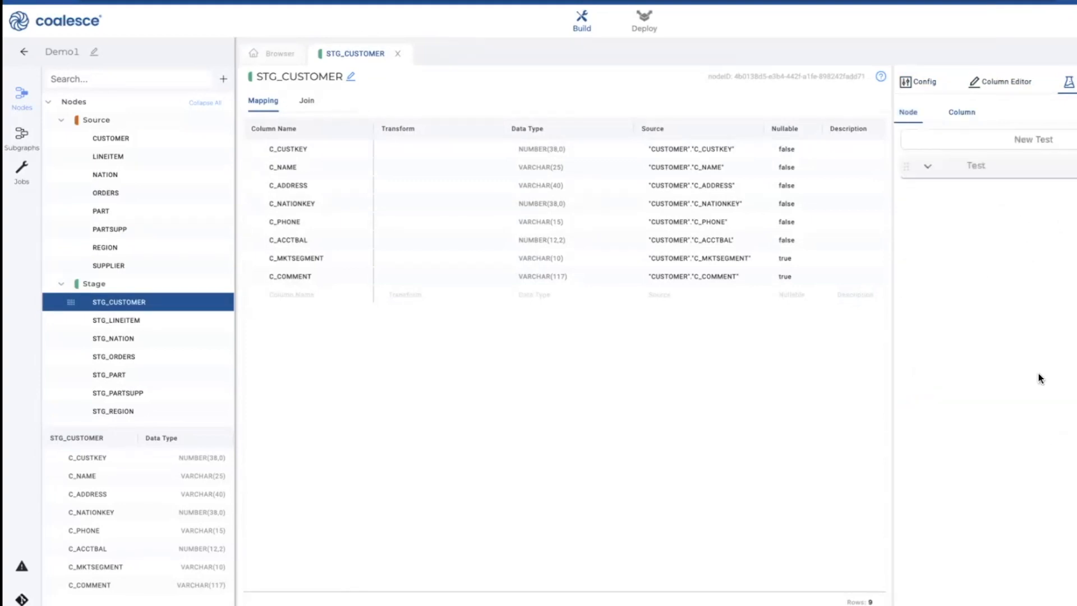
left_click(927, 167)
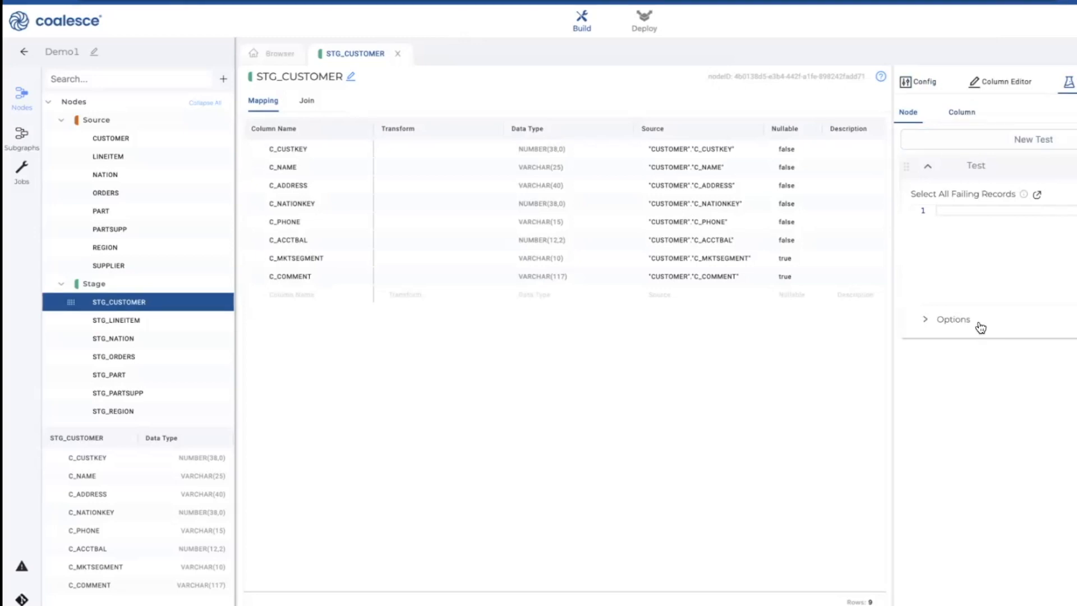
left_click(924, 319)
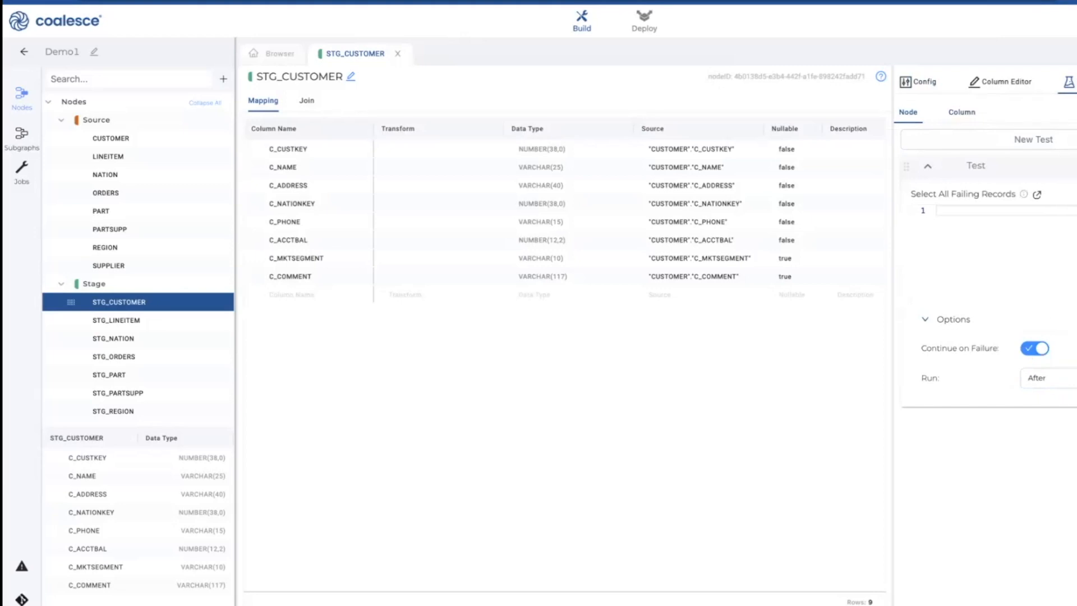
left_click(1054, 155)
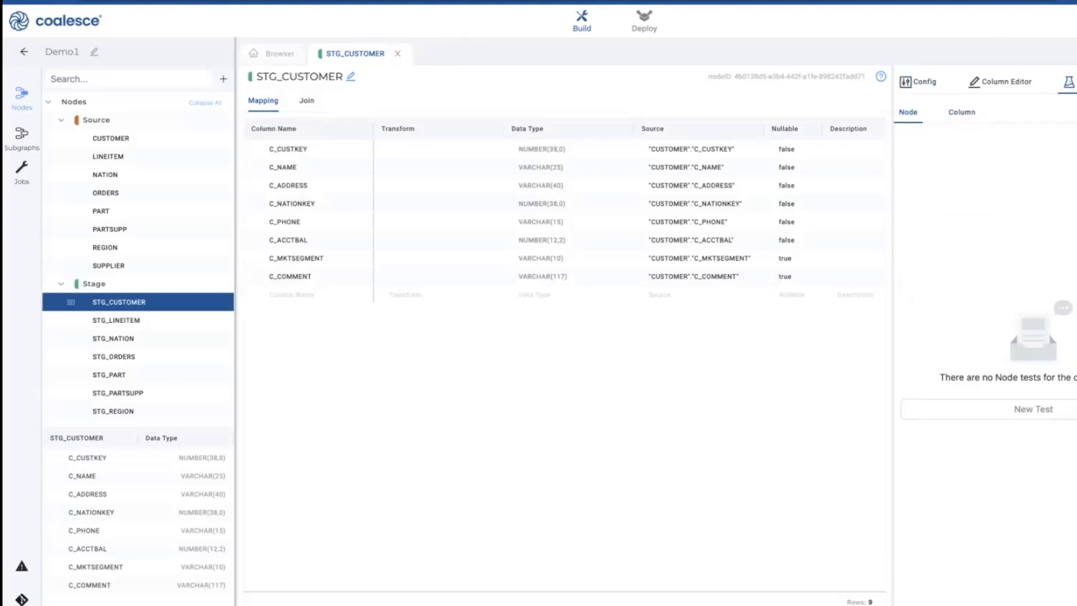
Create the STG_CUSTOMER stage table.
left_click(757, 472)
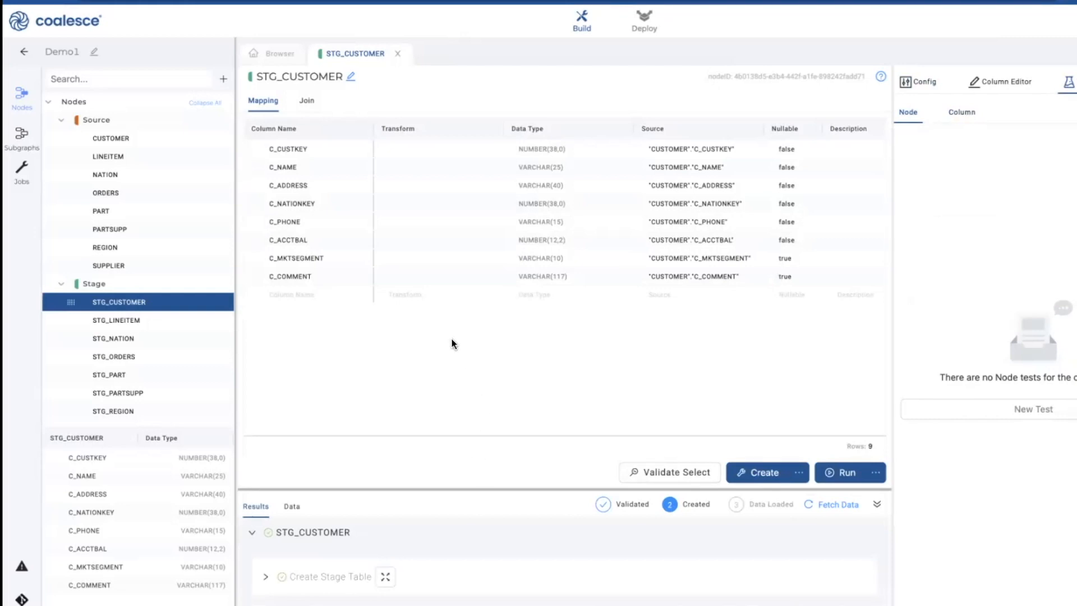
Bulk edit columns C_NAME through C_COMMENT with the transform UPPER({{SRC}}), apply the update and create the STG_CUSTOMER table again.
left_click(354, 171)
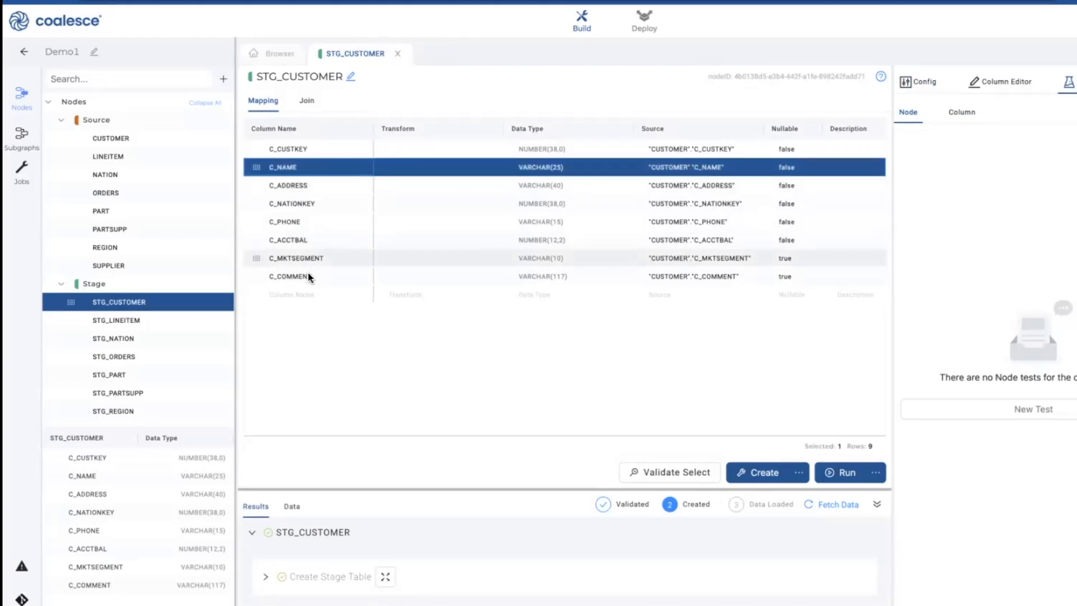
left_click(306, 274, "shift")
right_click(354, 175)
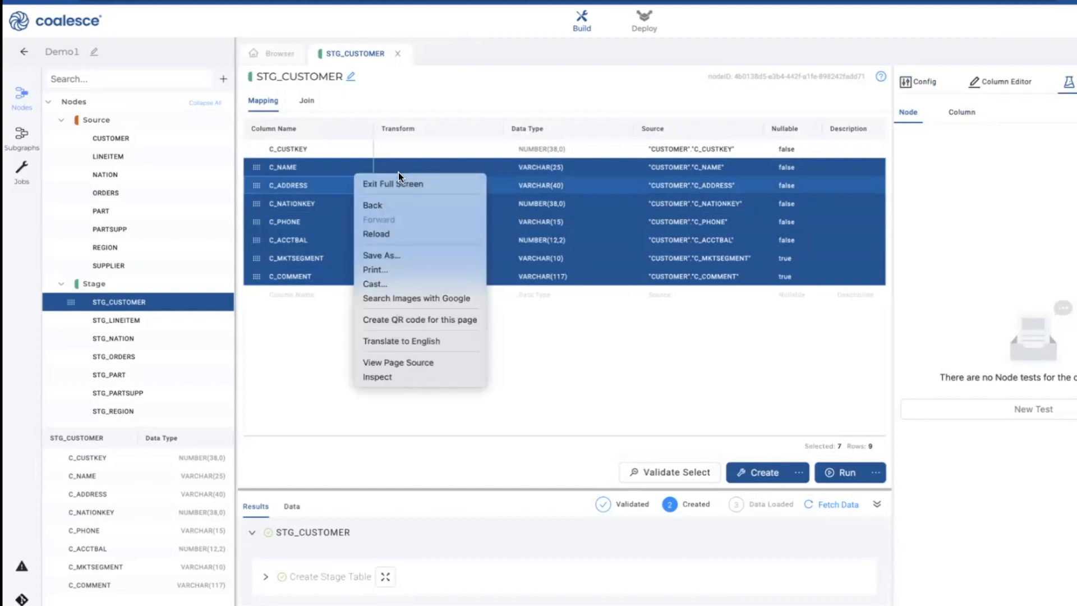
right_click(291, 210)
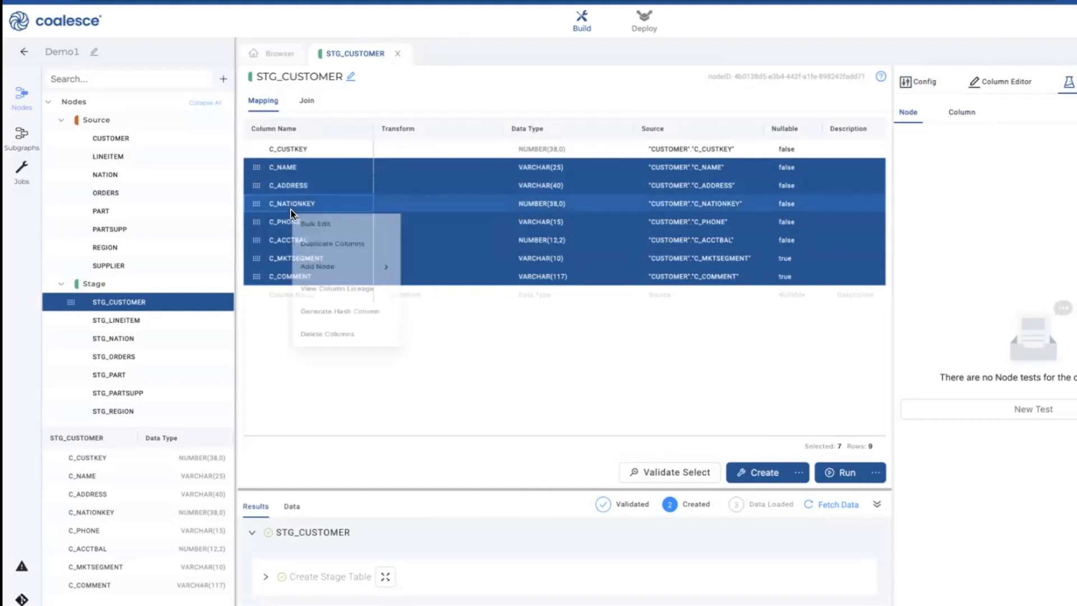
left_click(315, 227)
left_click(1004, 175)
left_click(959, 241)
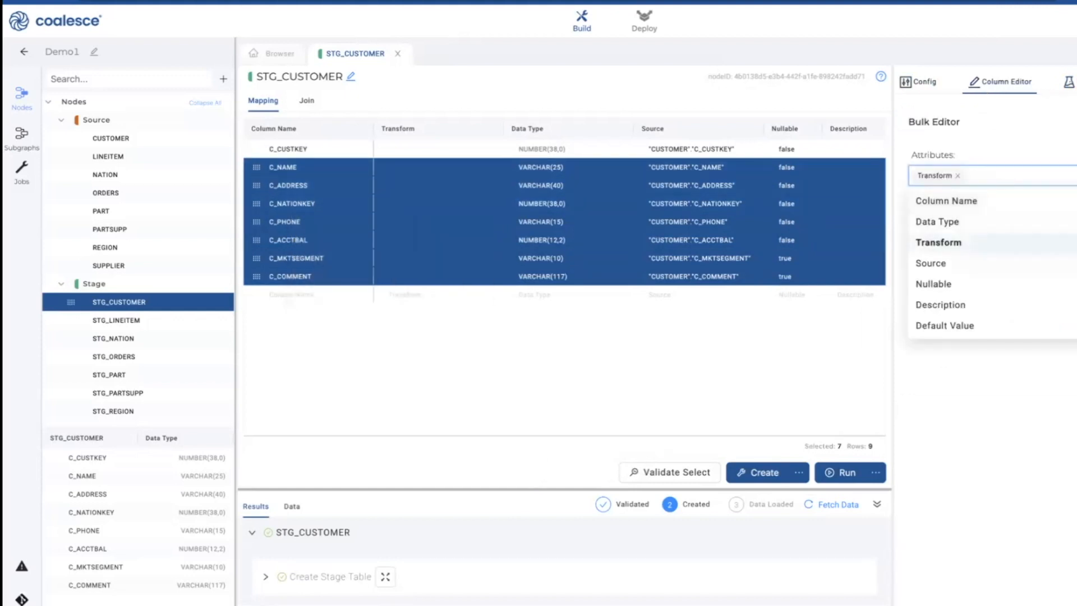
left_click(1056, 400)
left_click(961, 222)
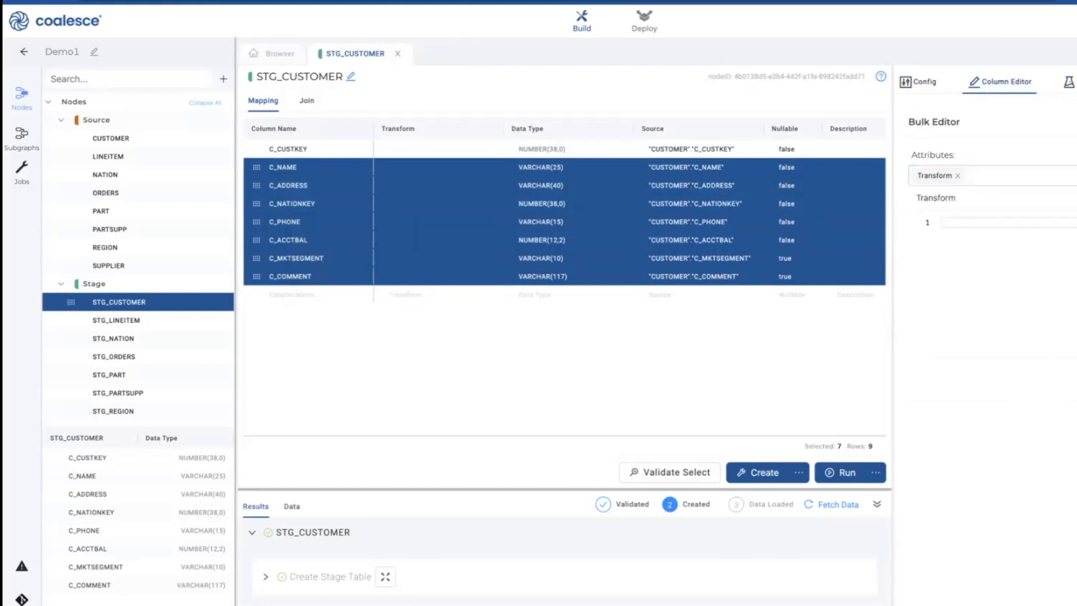
type("UPPER({{SRC")
left_click(1037, 161)
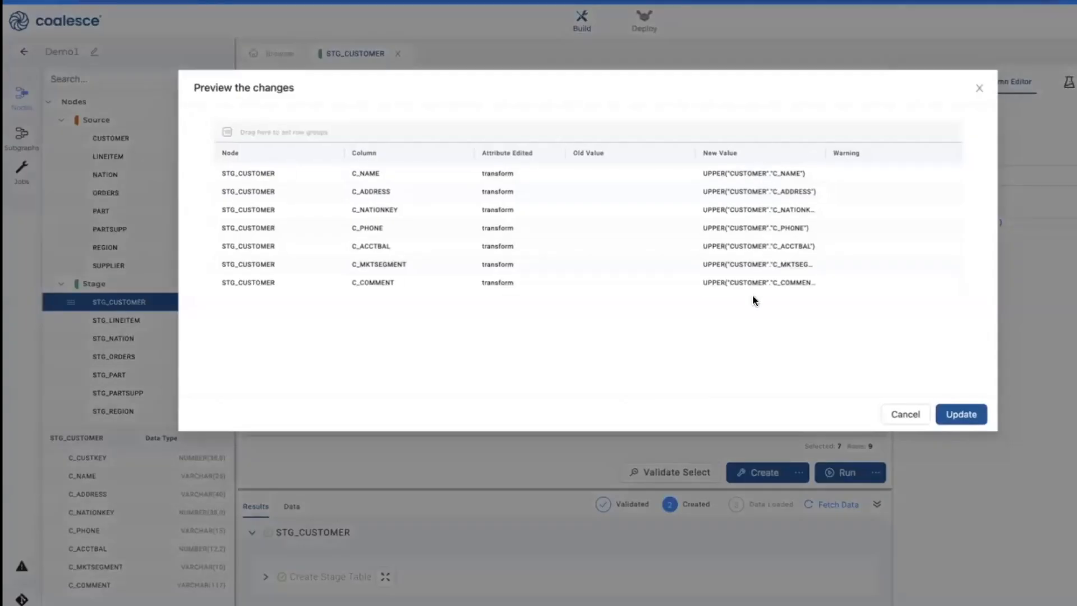
left_click(959, 415)
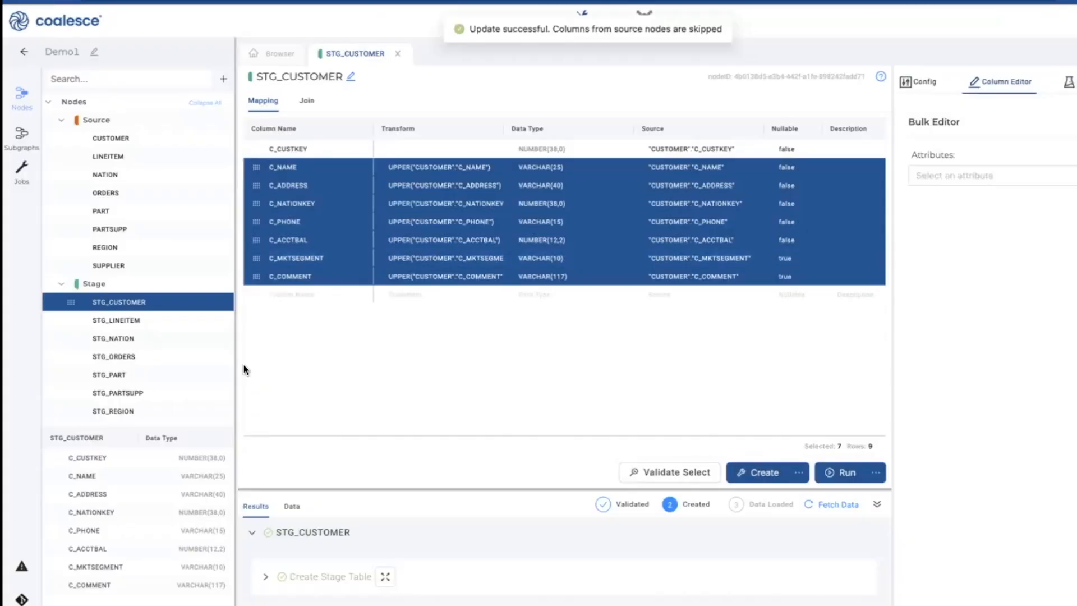
left_click(763, 473)
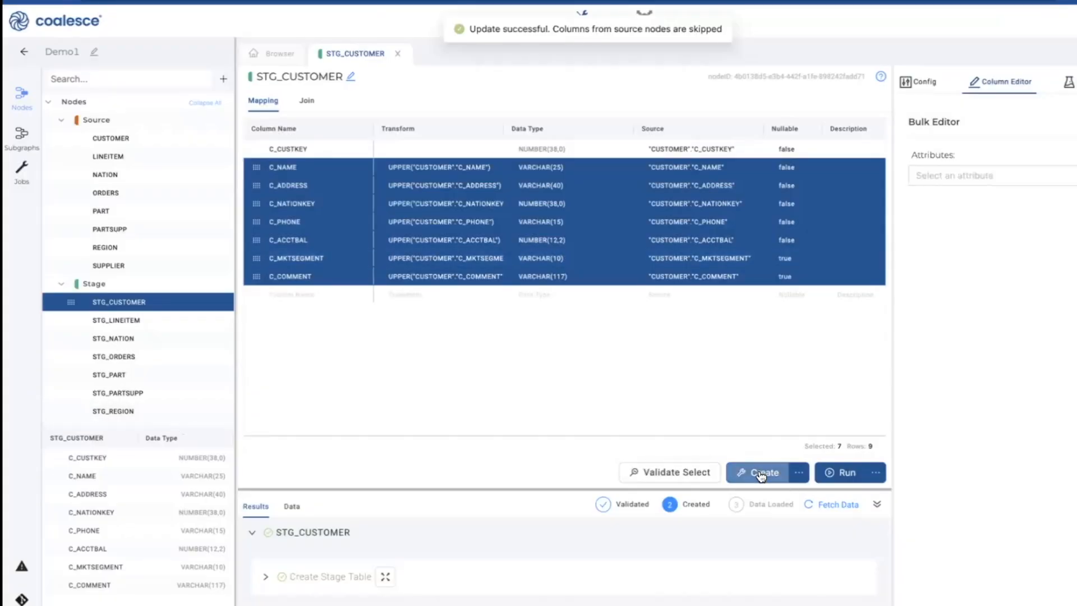
Validate the run of STG_CUSTOMER and review the UPPER transforms in its generated insert SQL.
left_click(878, 477)
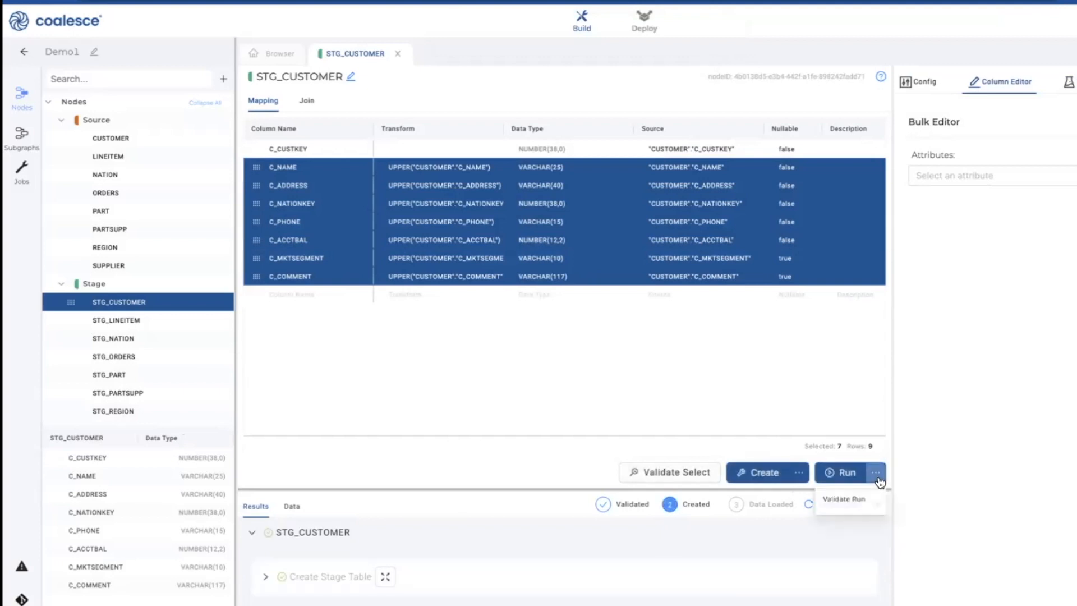
left_click(860, 504)
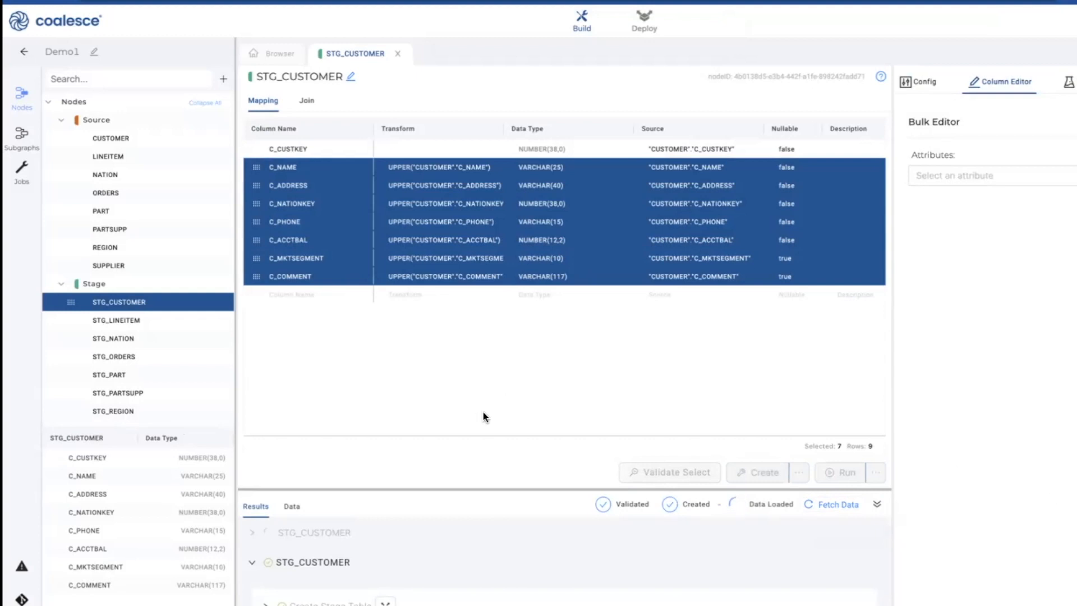
left_click(253, 506)
scroll(326, 583, "down", 2)
left_click(409, 566)
left_click_drag(390, 338, 170, 270)
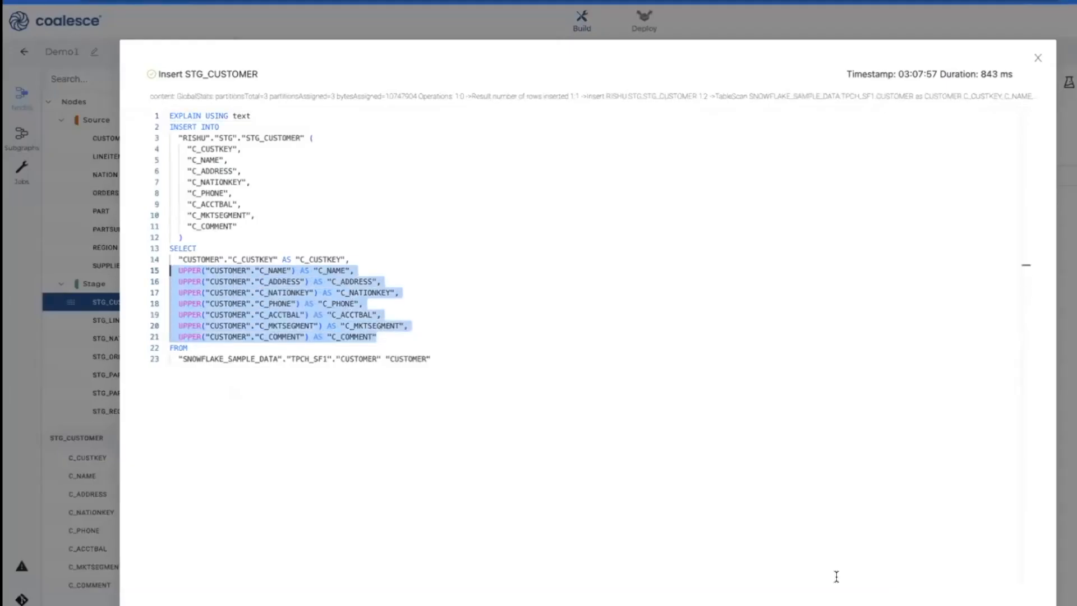
key("Escape")
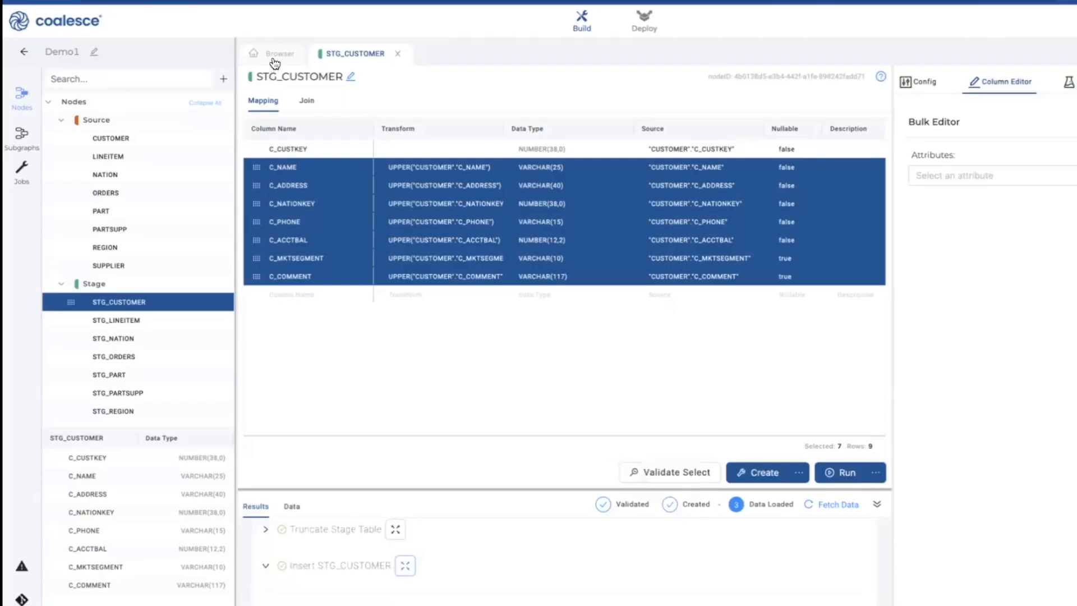
Add a Dimension node from STG_CUSTOMER in the graph and review its system columns and surrogate key column.
left_click(276, 54)
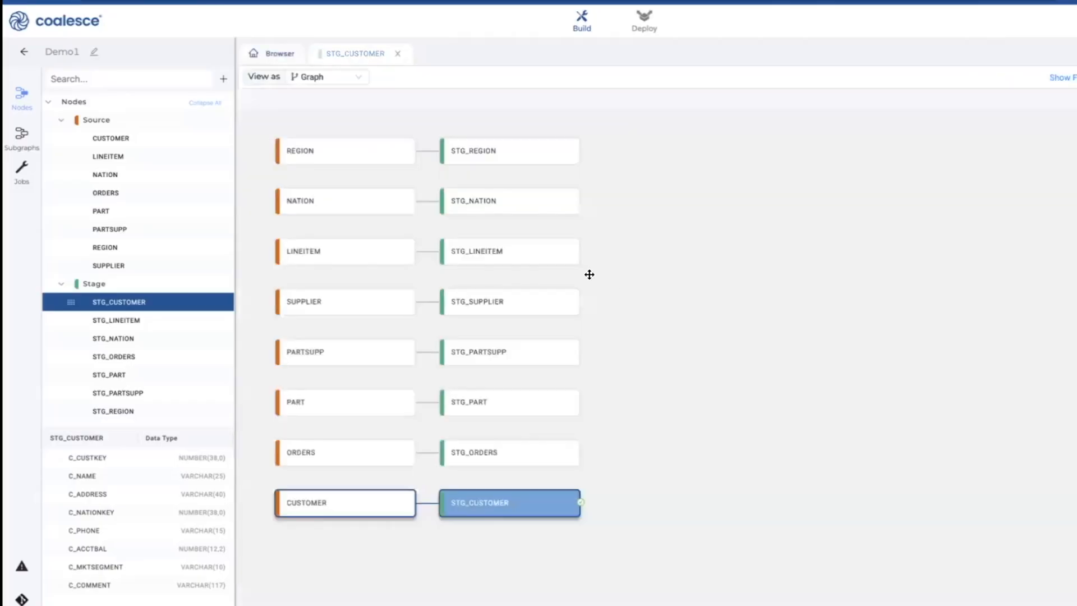
right_click(534, 500)
mouse_move(586, 297)
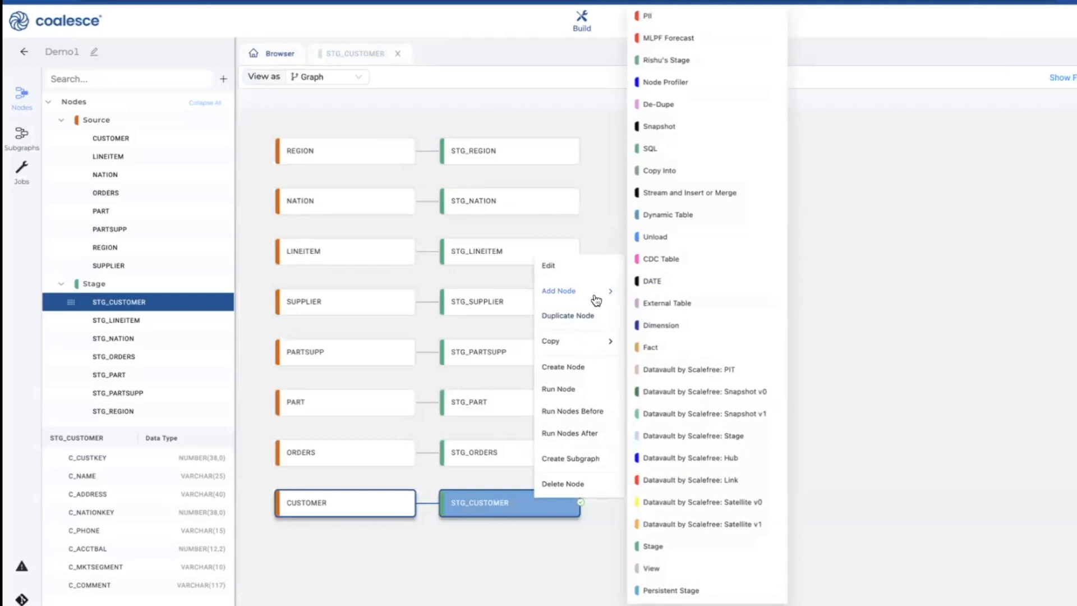
left_click(658, 331)
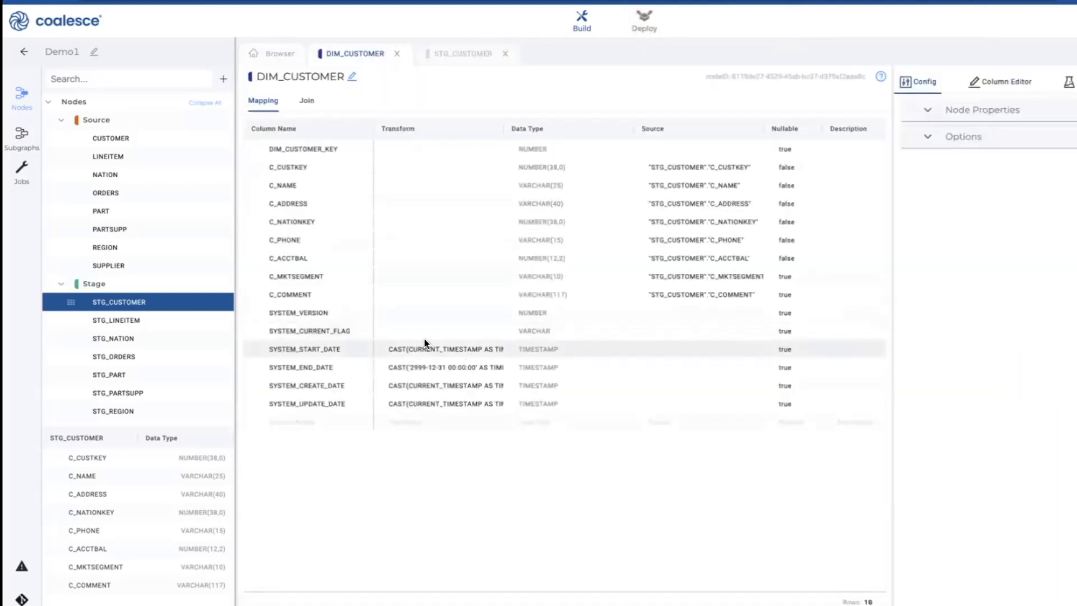
left_click(356, 312)
left_click(324, 405, "shift")
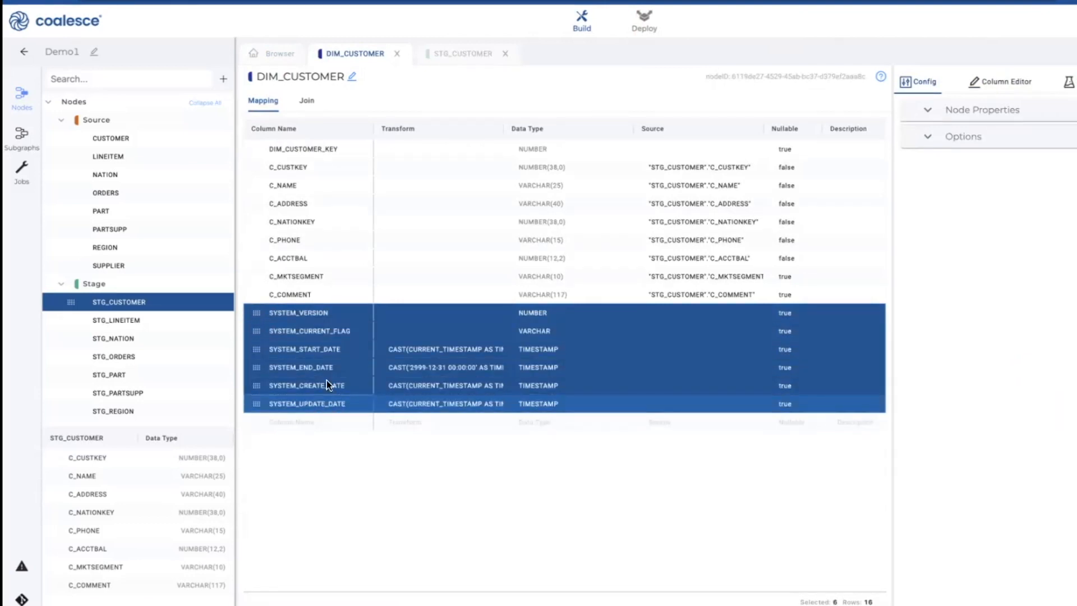
left_click(314, 146)
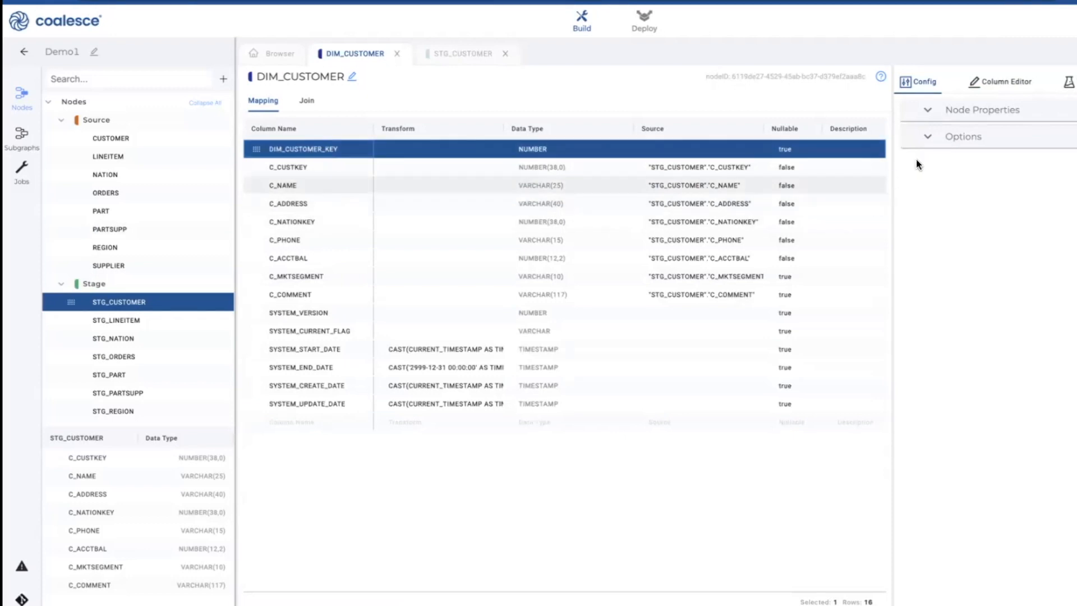
Set C_CUSTKEY as the business key in DIM_CUSTOMER's options.
left_click(929, 145)
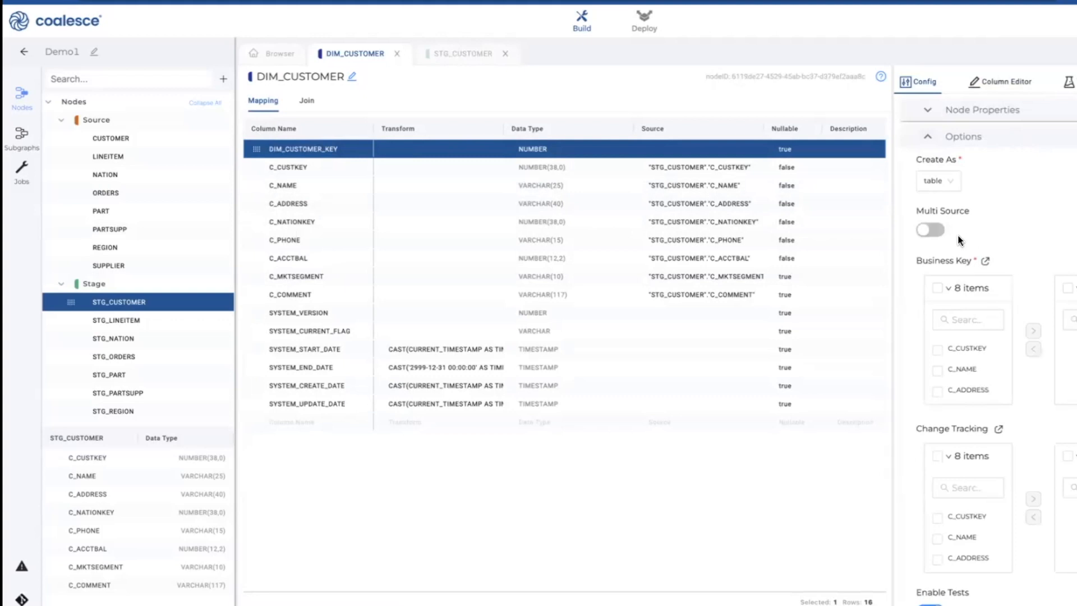
left_click(936, 349)
left_click(1033, 330)
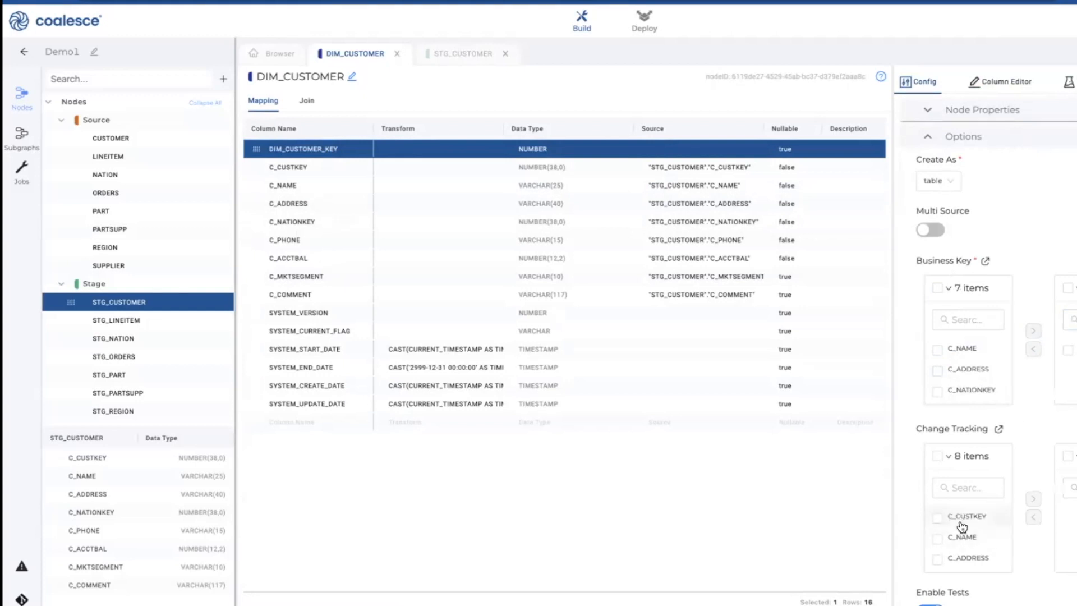
Add C_NAME, C_ADDRESS and C_PHONE to DIM_CUSTOMER's change tracking columns.
scroll(971, 530, "down", 1)
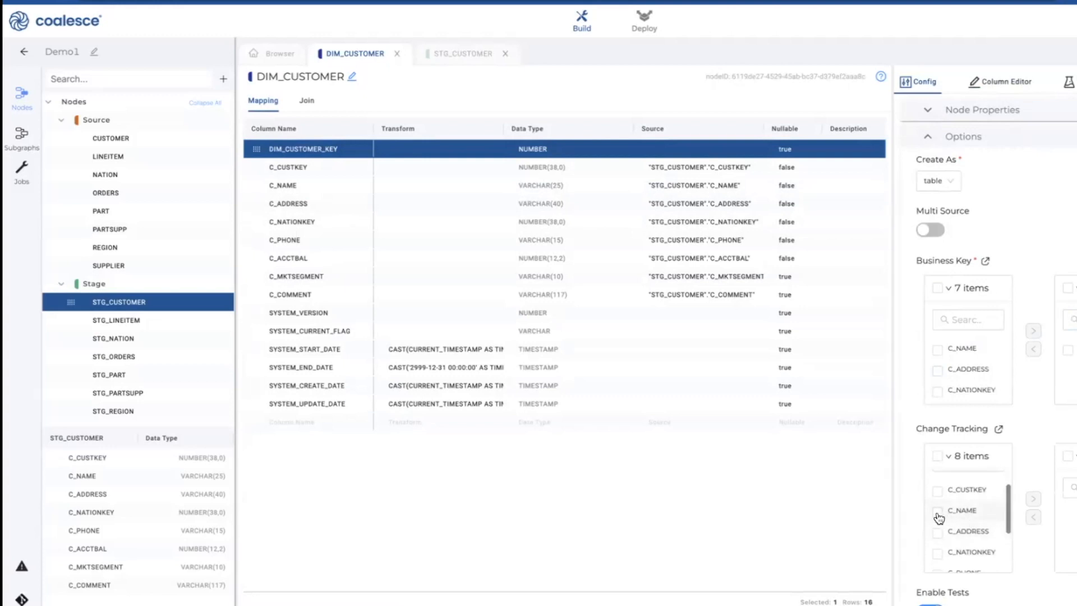
left_click(938, 511)
left_click(945, 532)
scroll(960, 540, "down", 1)
scroll(961, 540, "down", 1)
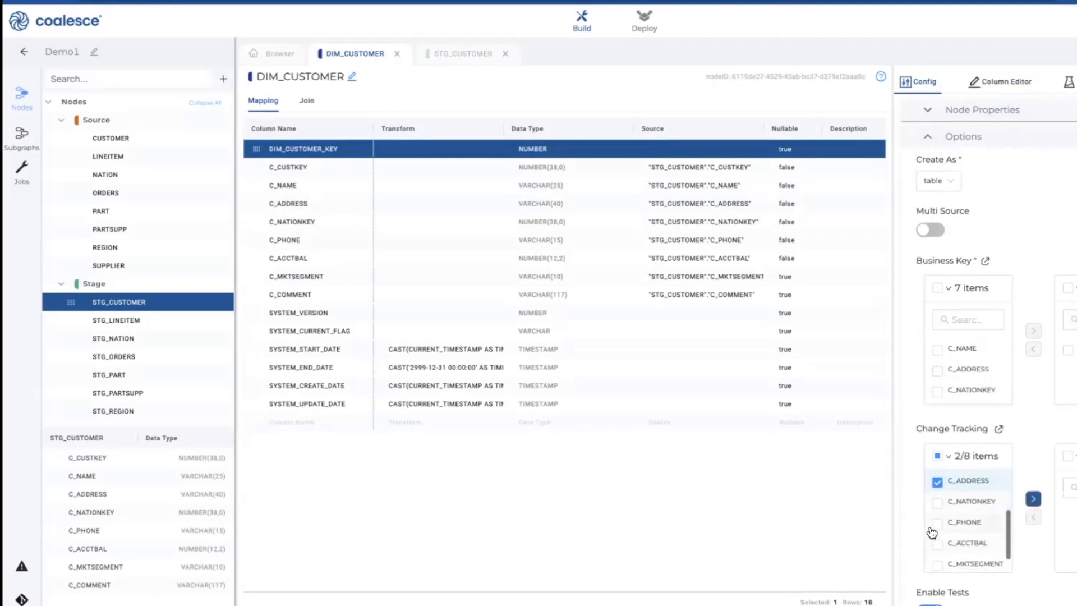
left_click(937, 523)
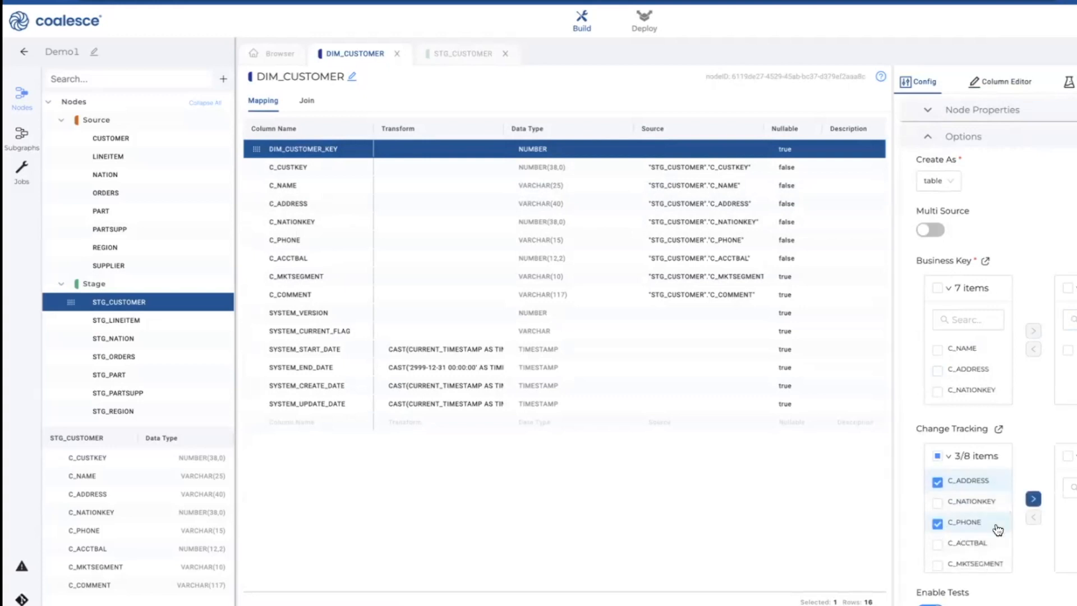
left_click(1032, 497)
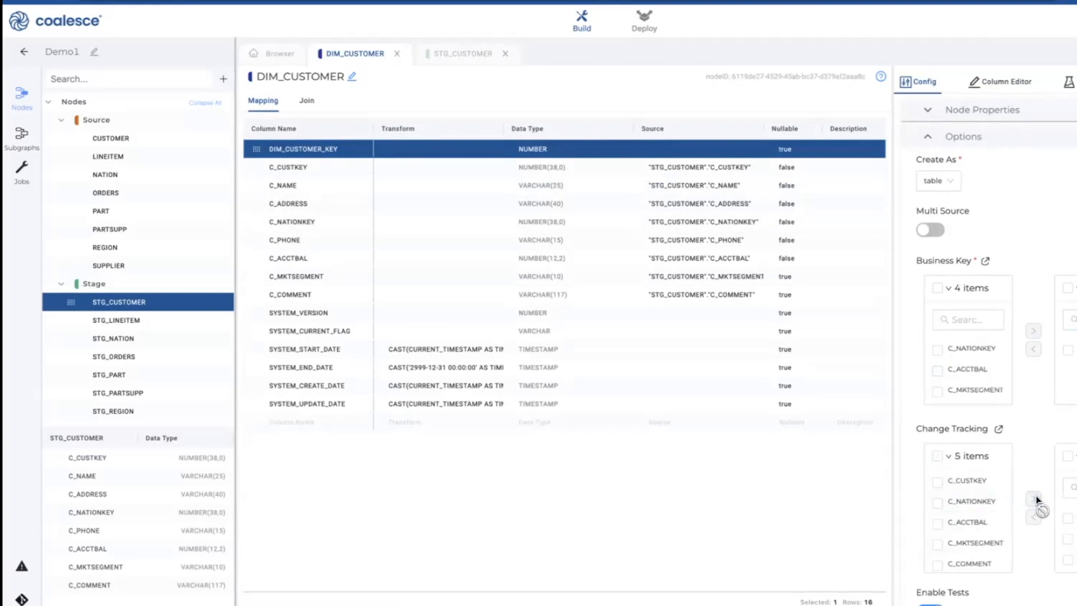
Create the DIM_CUSTOMER dimension table and validate its run.
left_click(735, 600)
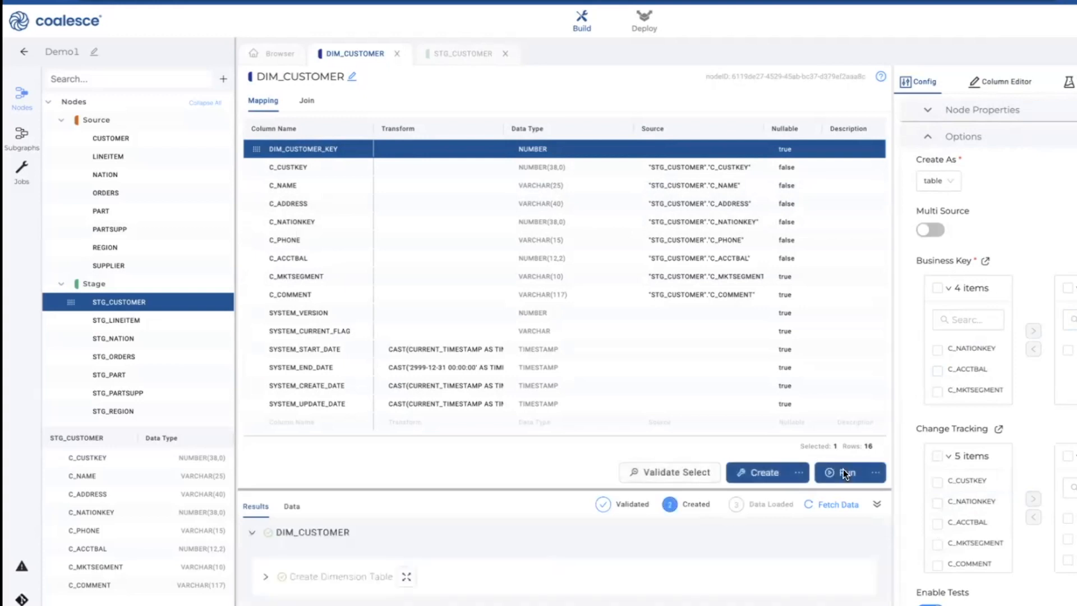
left_click(876, 472)
left_click(855, 501)
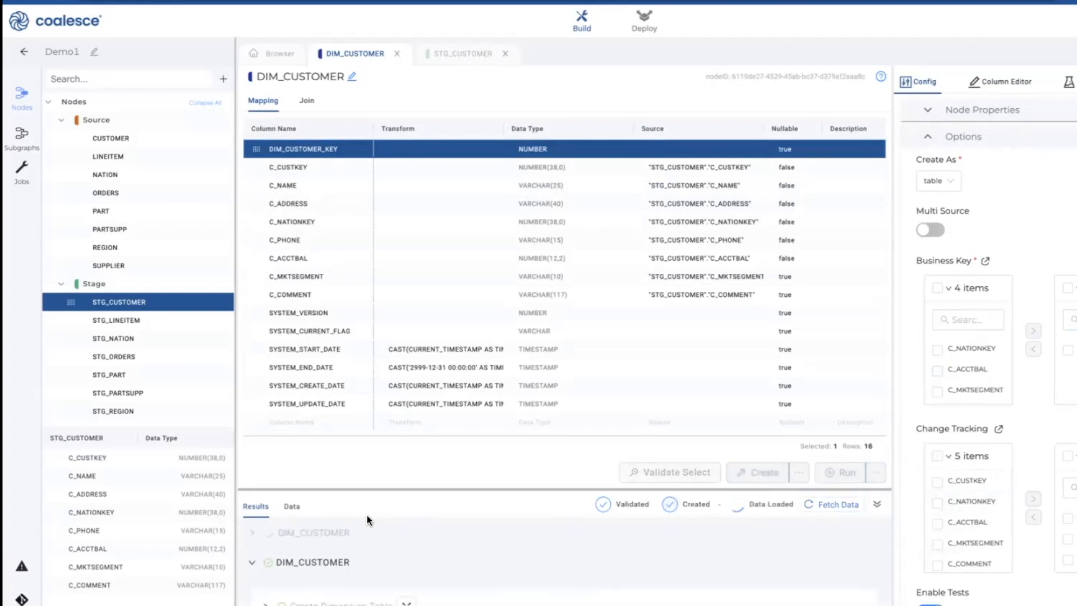
Examine how DIM_CUSTOMER's generated merge SQL handles new rows and Type-2 row versions, including their start and end dates.
left_click(255, 507)
left_click(412, 579)
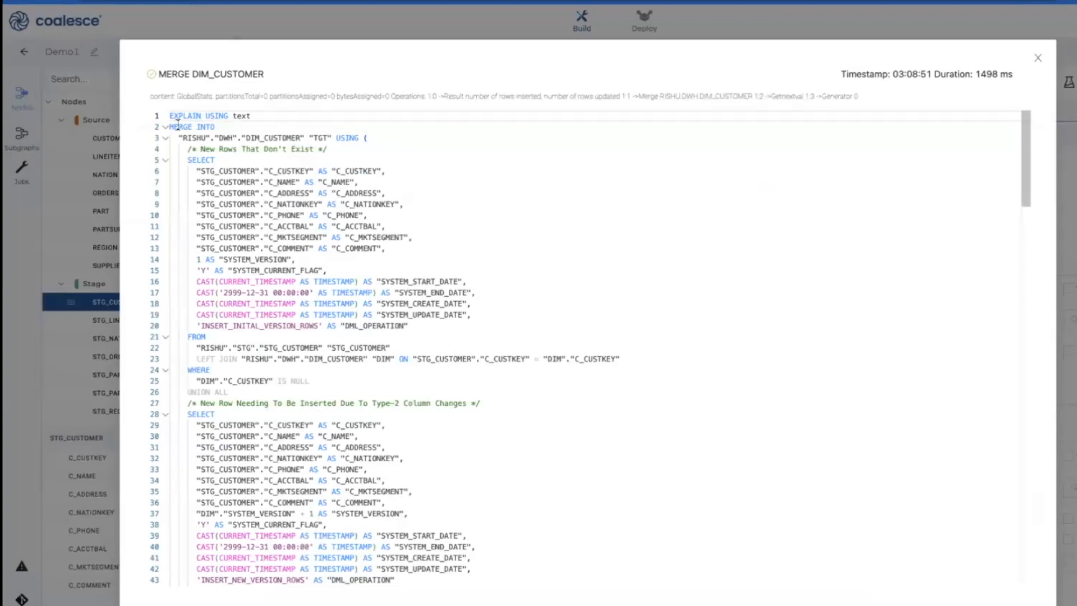
left_click_drag(172, 126, 385, 134)
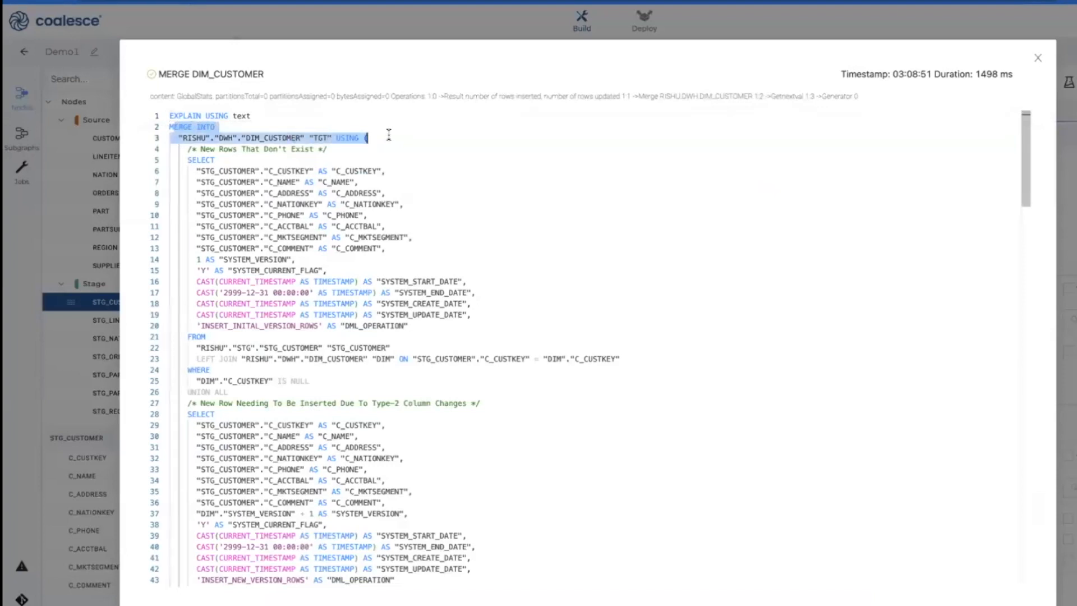
left_click_drag(331, 149, 161, 150)
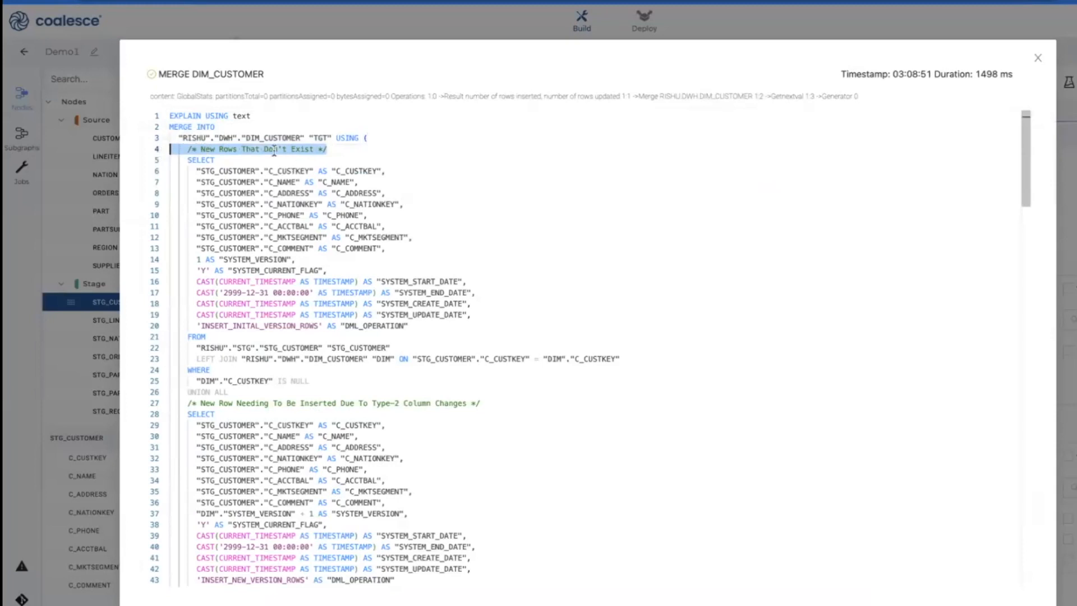
left_click_drag(197, 282, 402, 292)
left_click(270, 291)
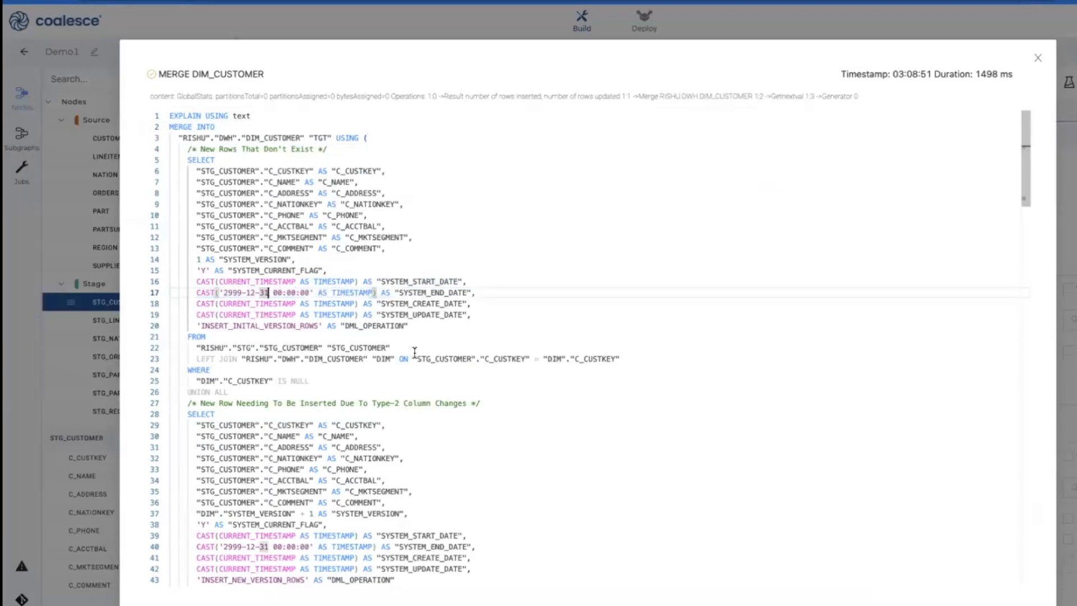
scroll(414, 348, "down", 3)
left_click_drag(482, 210, 156, 205)
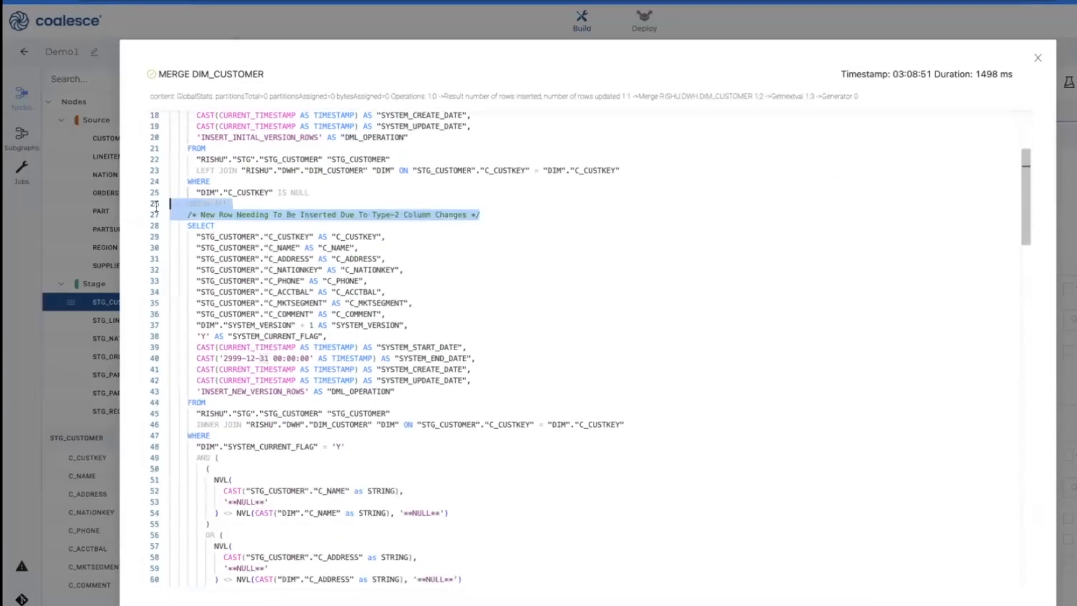
left_click_drag(314, 358, 237, 357)
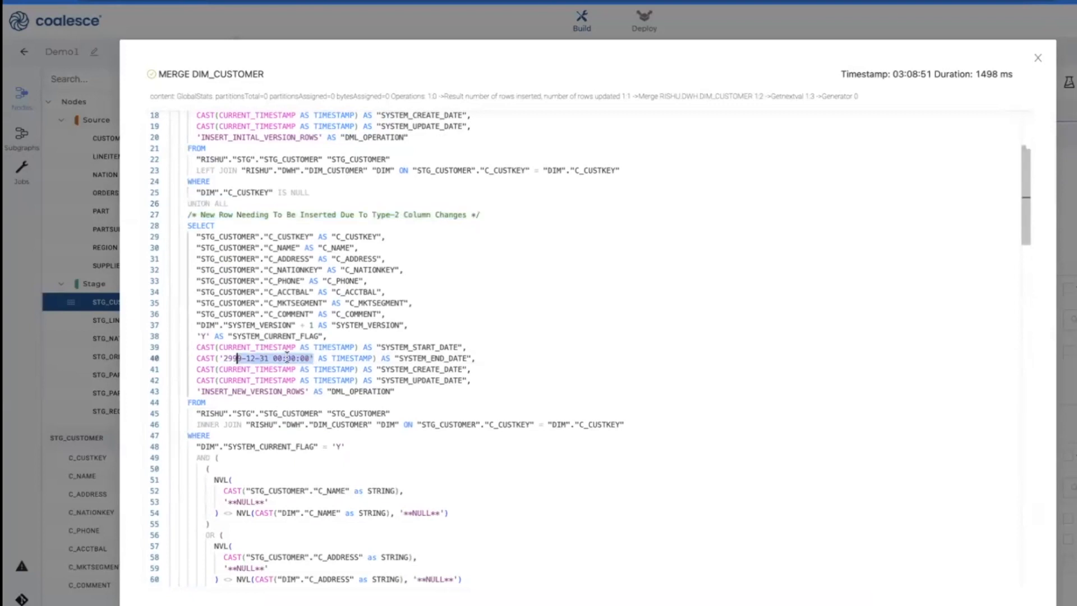
Examine the tracked-column comparisons, expired-row logic and closing insert section of DIM_CUSTOMER's merge SQL, and close the SQL view.
scroll(432, 395, "down", 1)
scroll(432, 395, "down", 9)
scroll(432, 395, "up", 5)
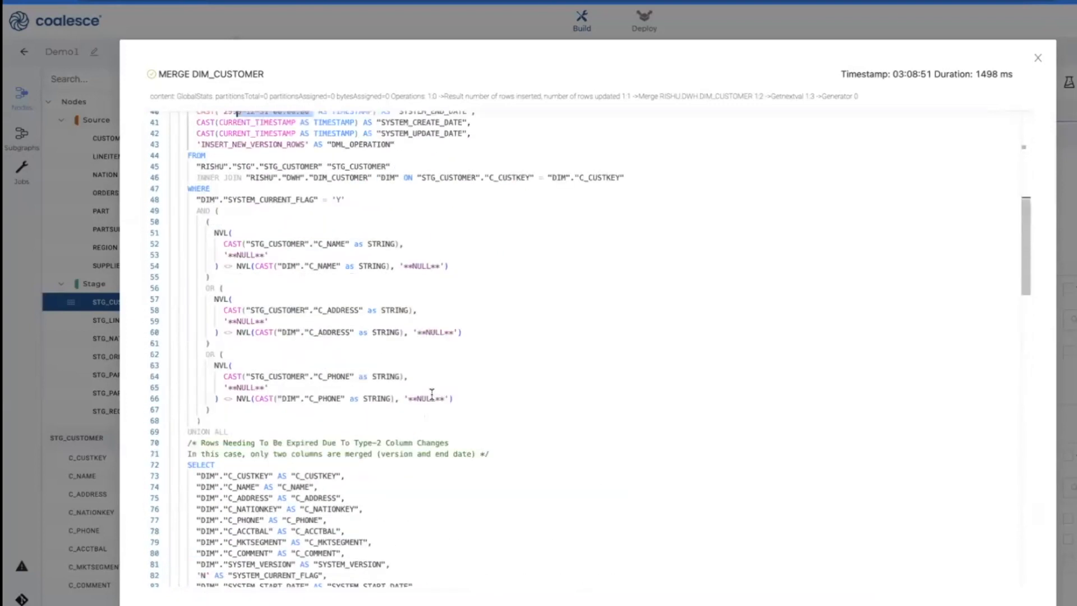
scroll(280, 384, "down", 1)
left_click_drag(211, 185, 435, 393)
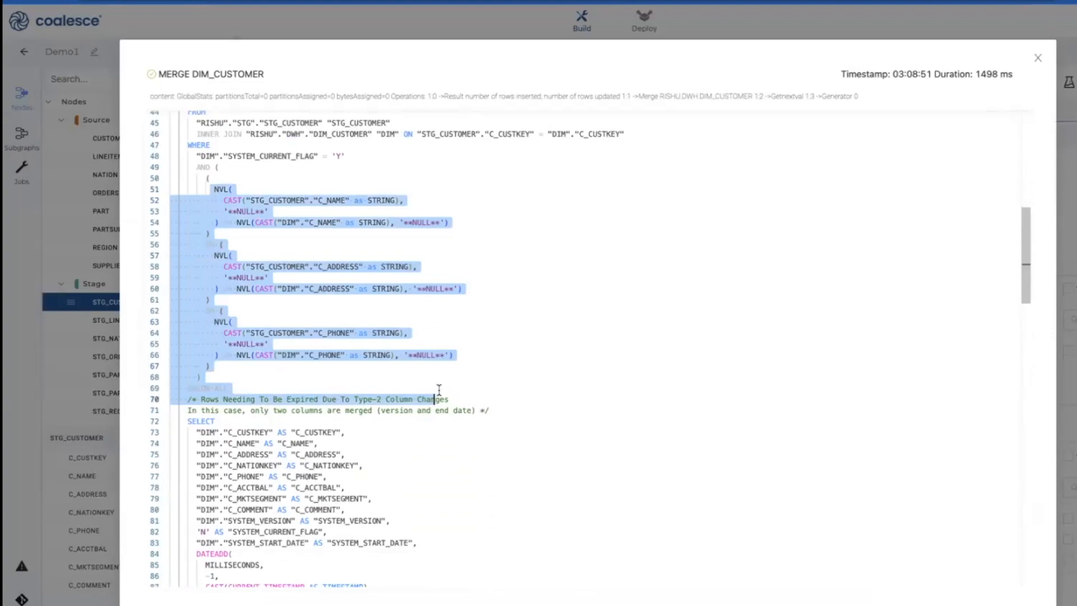
left_click(437, 367)
scroll(407, 407, "down", 5)
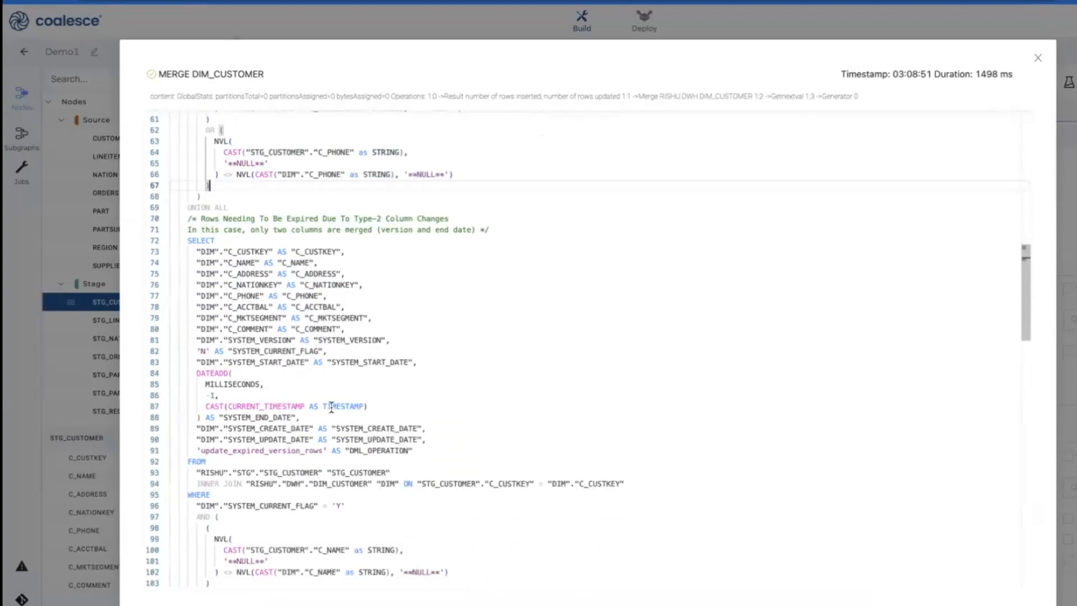
left_click_drag(330, 405, 232, 405)
scroll(469, 432, "down", 14)
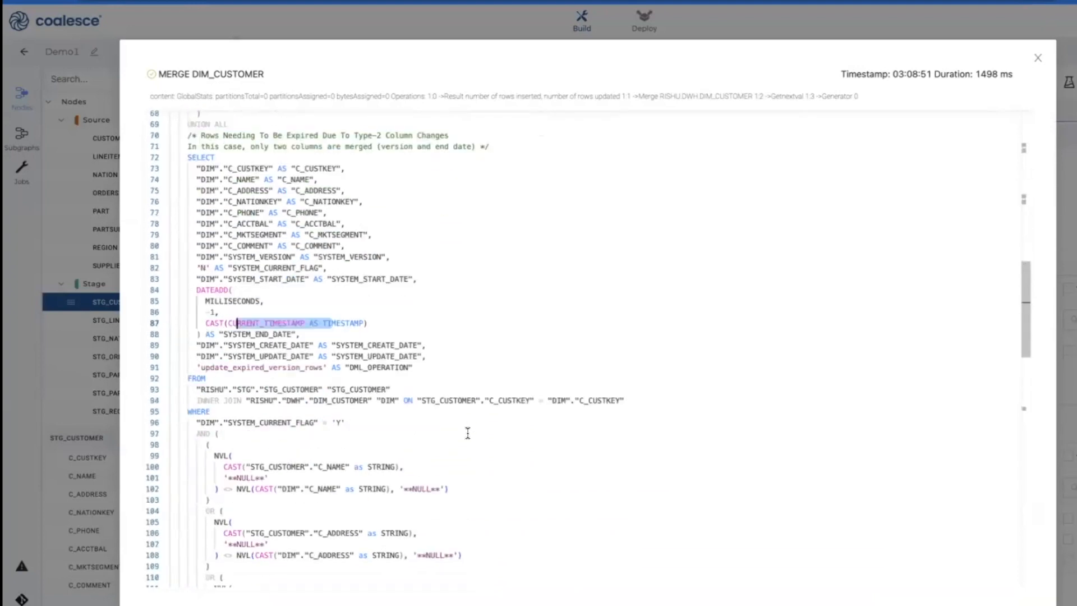
scroll(470, 431, "down", 19)
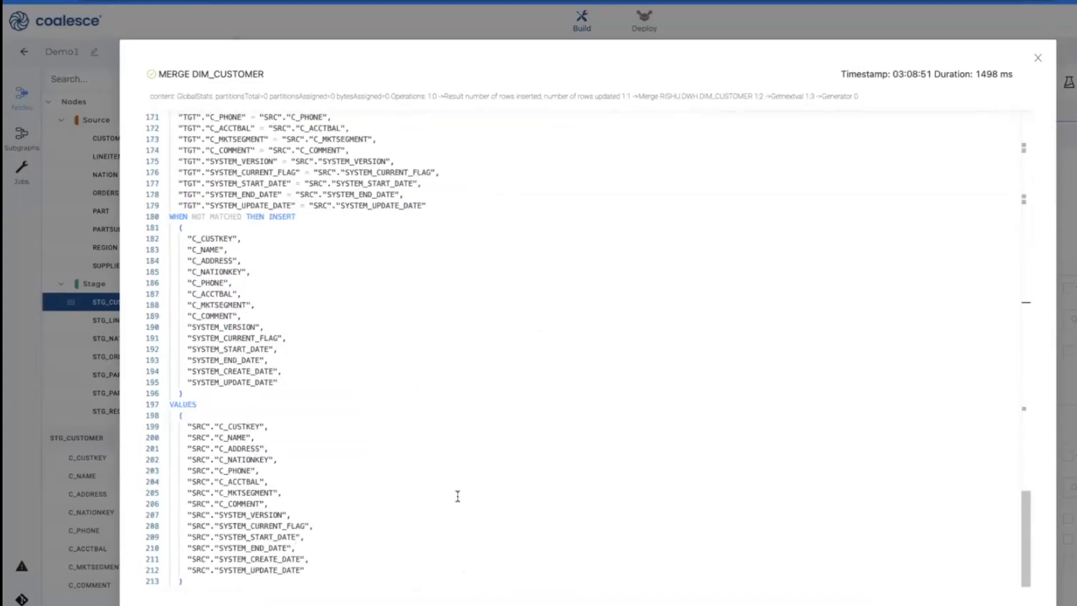
key("Escape")
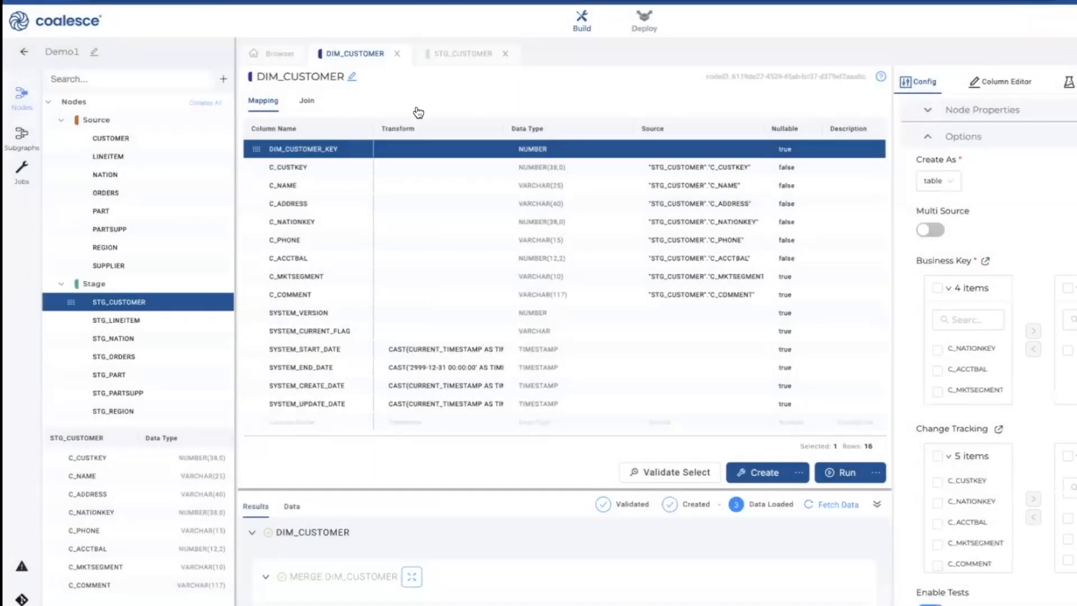
Check the updated node graph and view the column lineage of C_ACCTBAL from DIM_CUSTOMER.
left_click(283, 58)
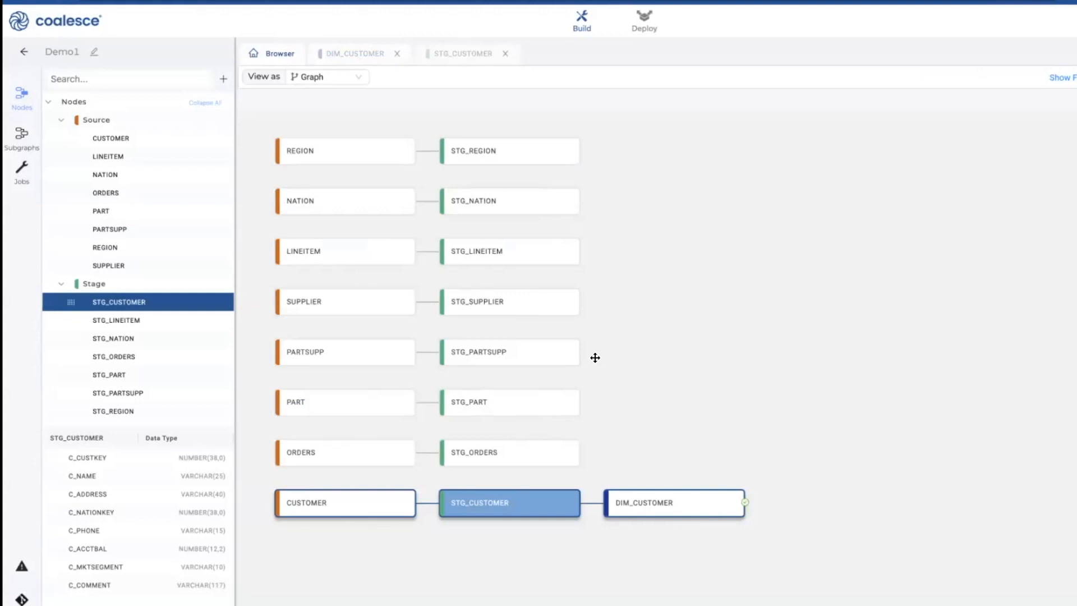
left_click(718, 281)
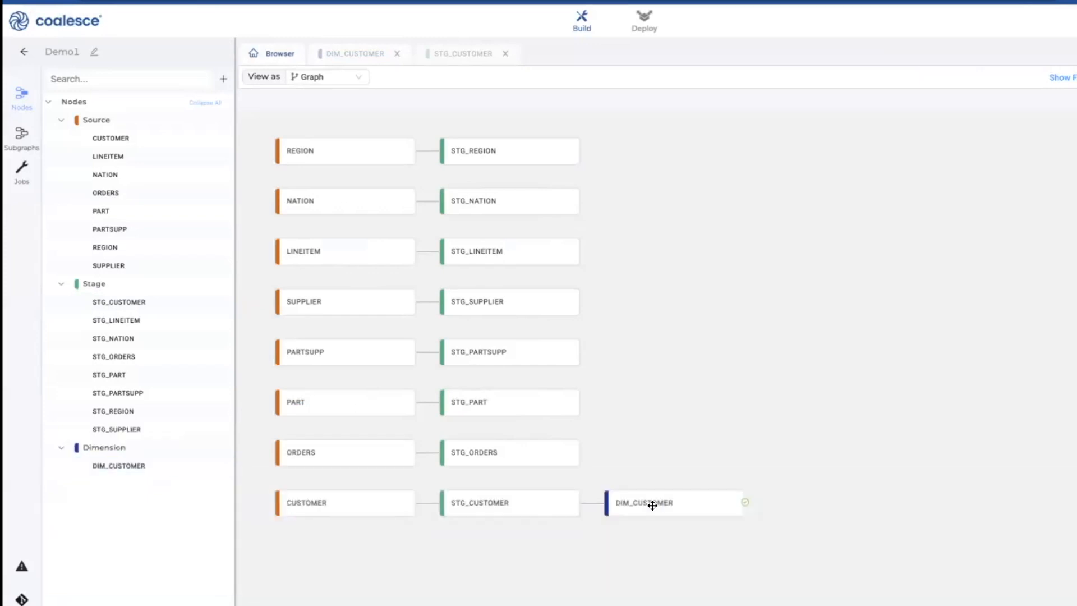
left_click(361, 56)
left_click(314, 259)
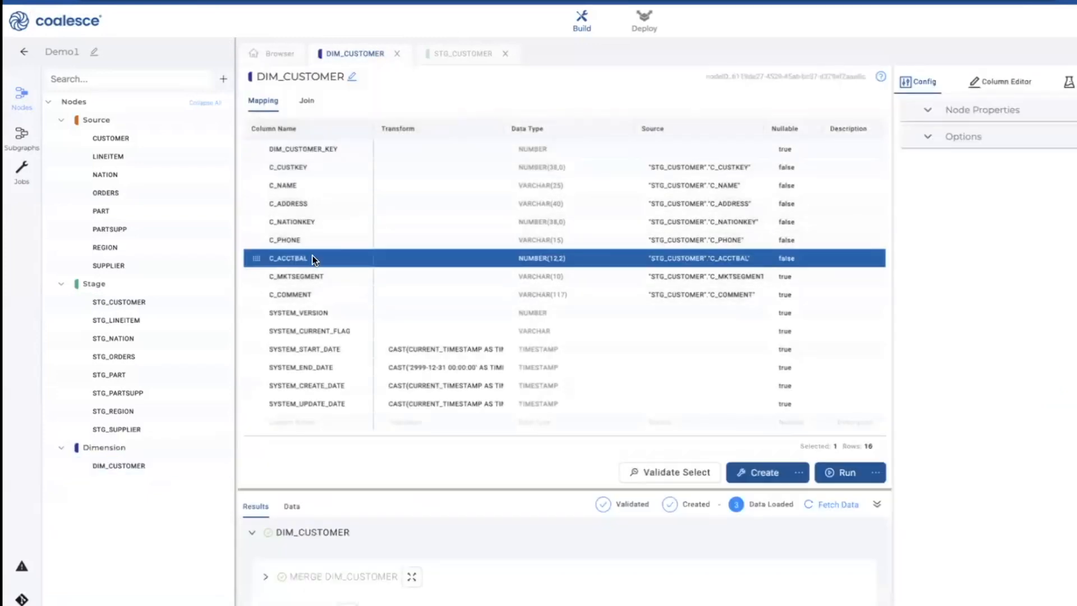
right_click(313, 259)
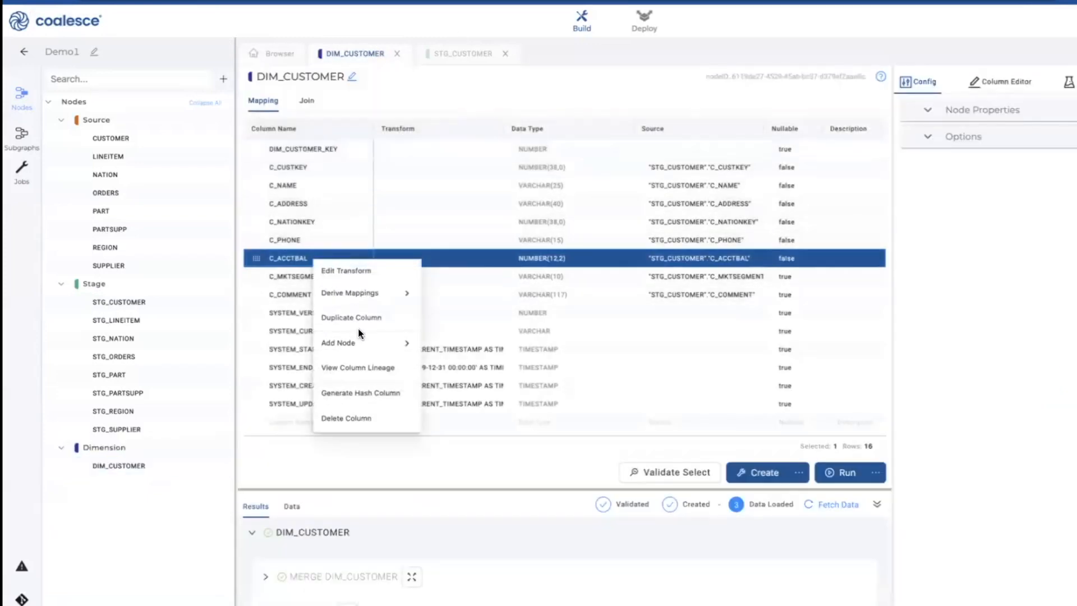
left_click(365, 368)
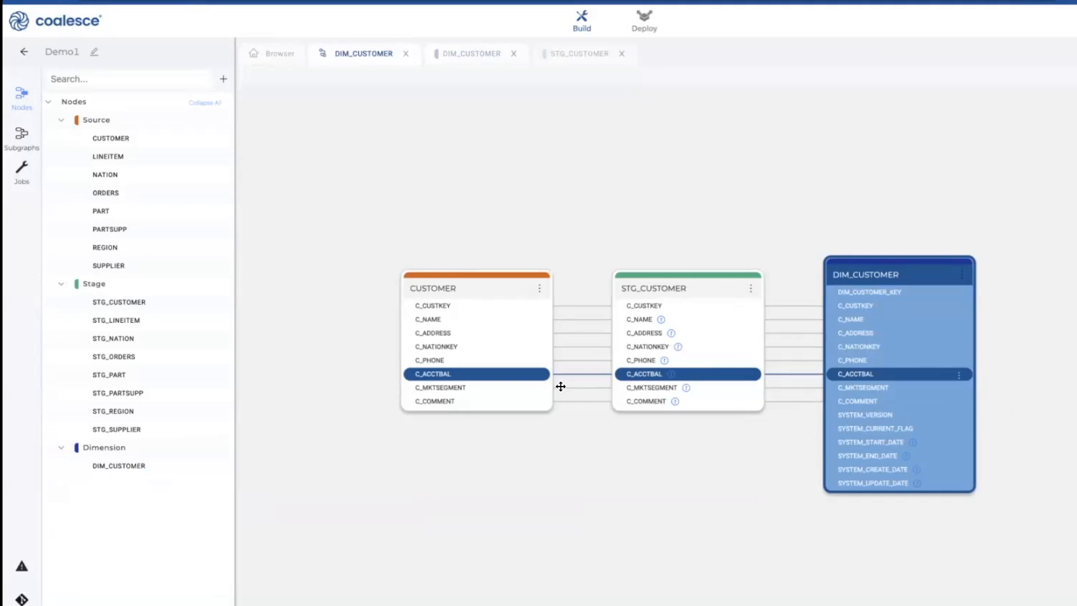
Review the pending Git changes to the workspace nodes, examine the SOURCE-CUSTOMER.yml differences, and close the commit dialog without committing.
left_click(21, 598)
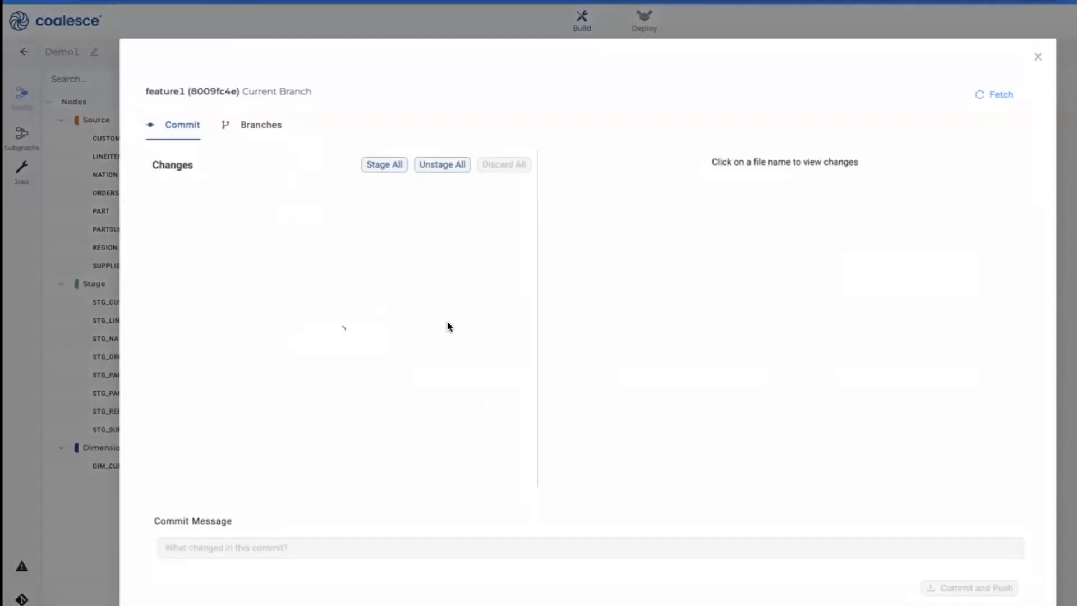
left_click(167, 196)
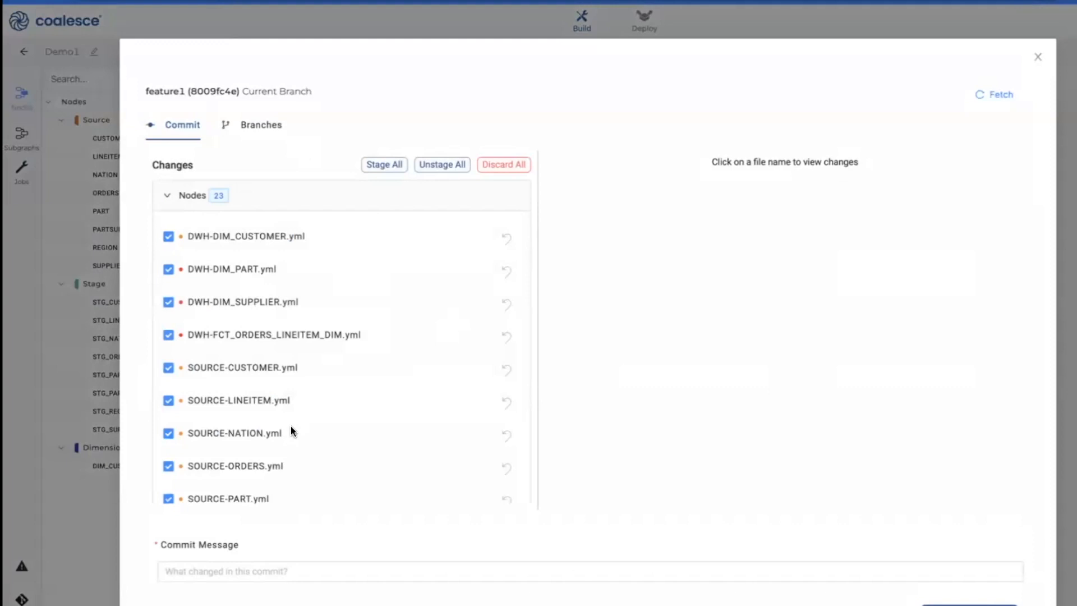
left_click(243, 368)
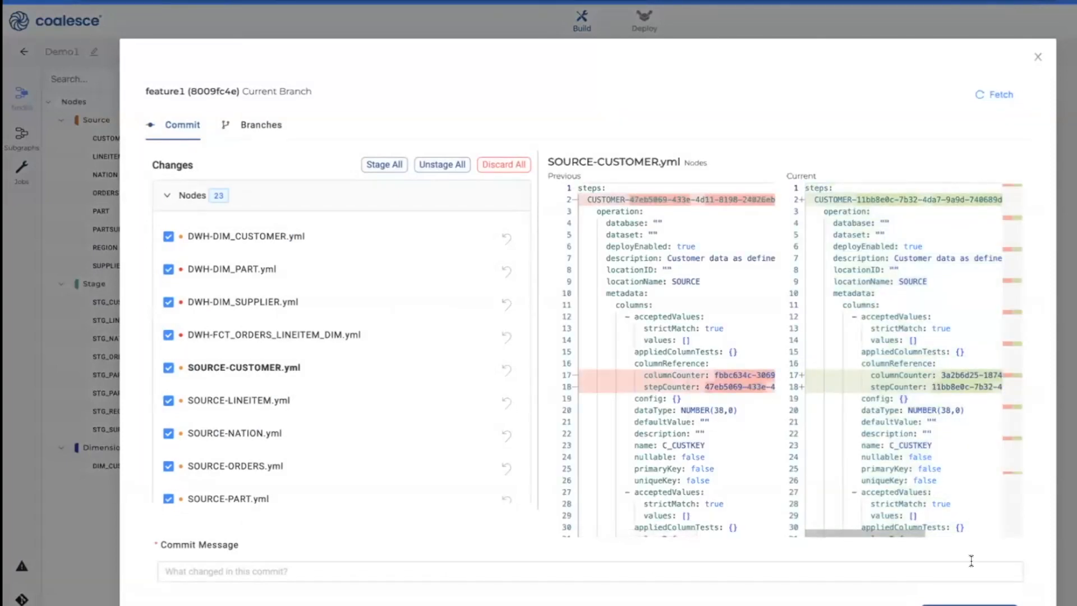
scroll(944, 317, "down", 10)
scroll(944, 315, "up", 10)
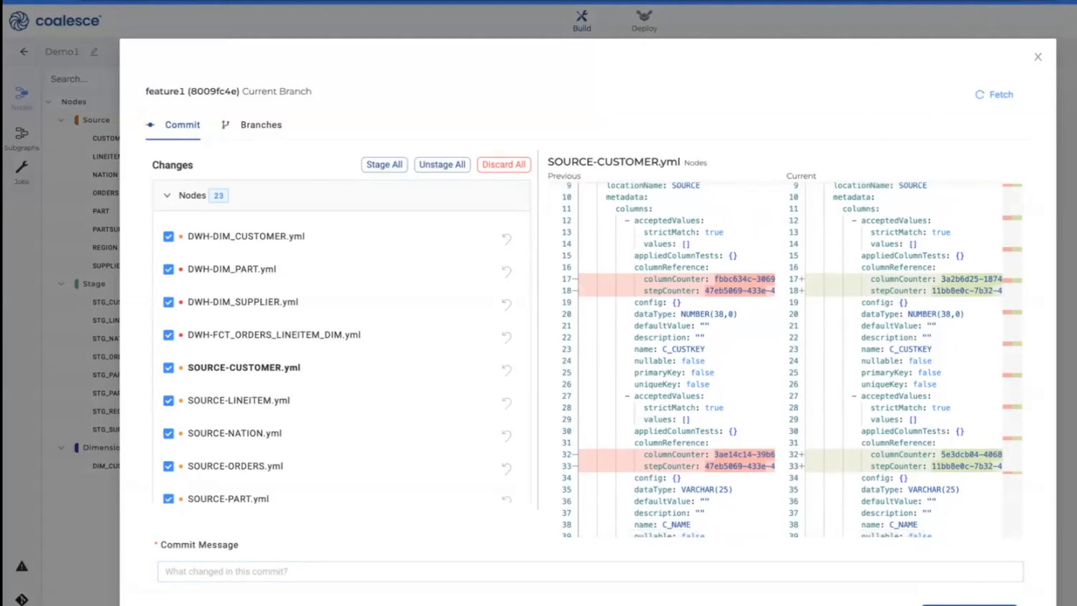
left_click(1037, 58)
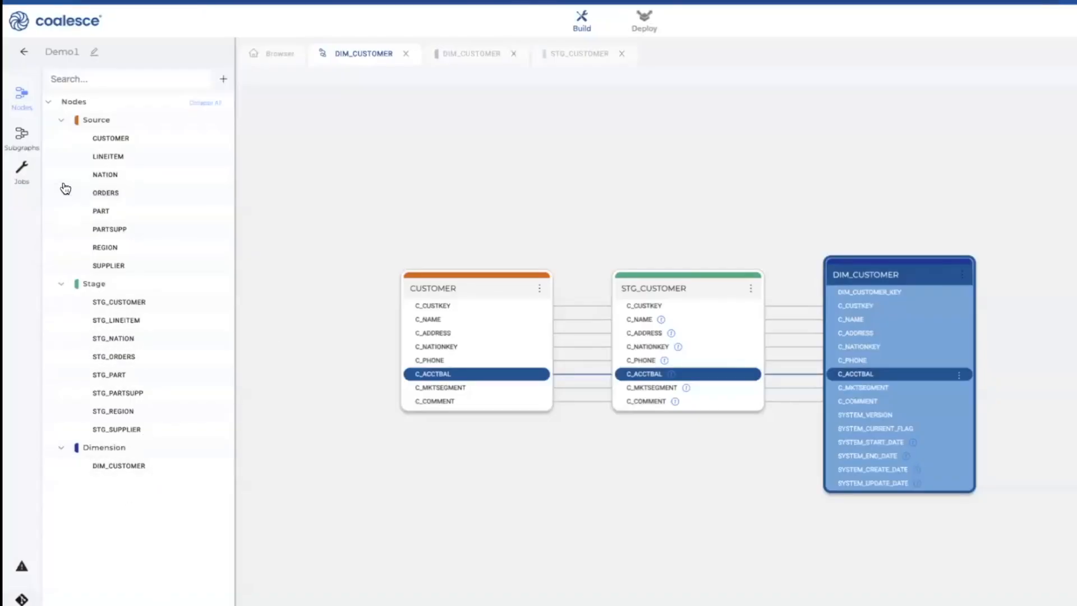
Open the job named New Job in the Demo 3 workspace and rename it FCTRefresh.
left_click(29, 168)
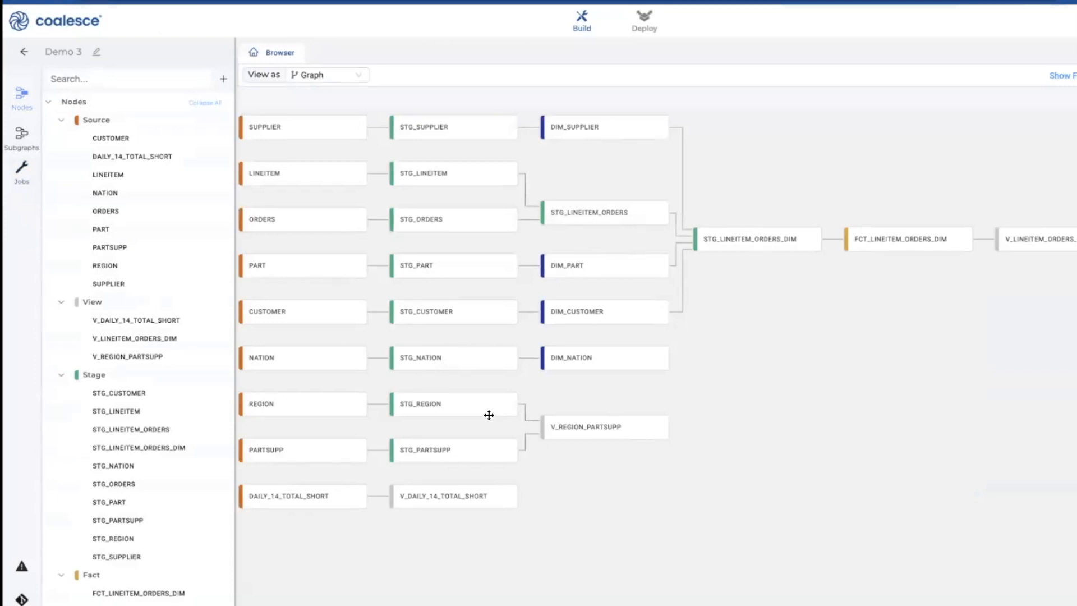
left_click(23, 178)
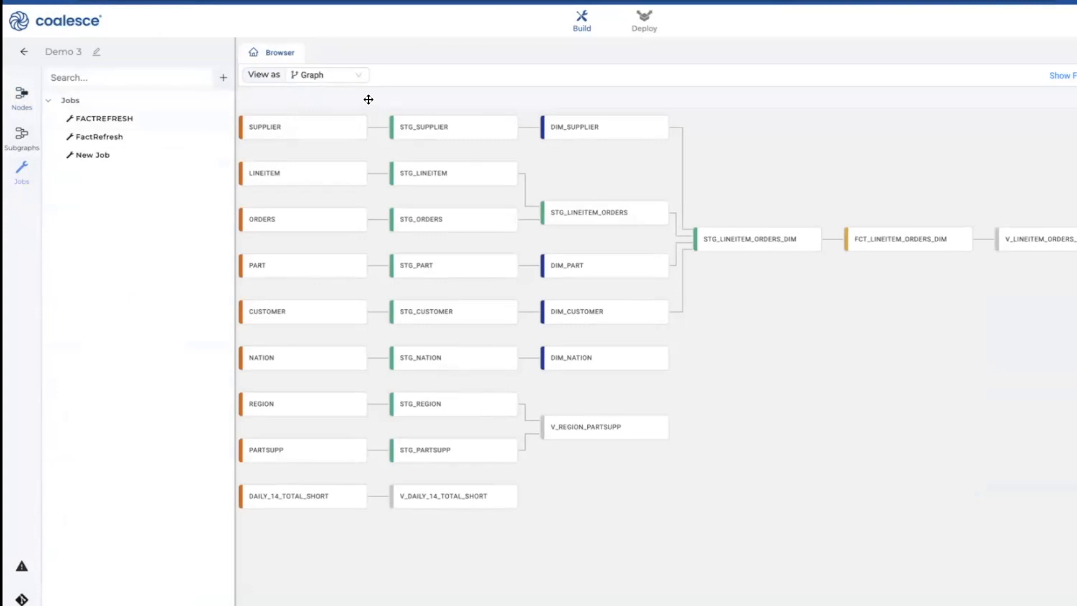
left_click(114, 152)
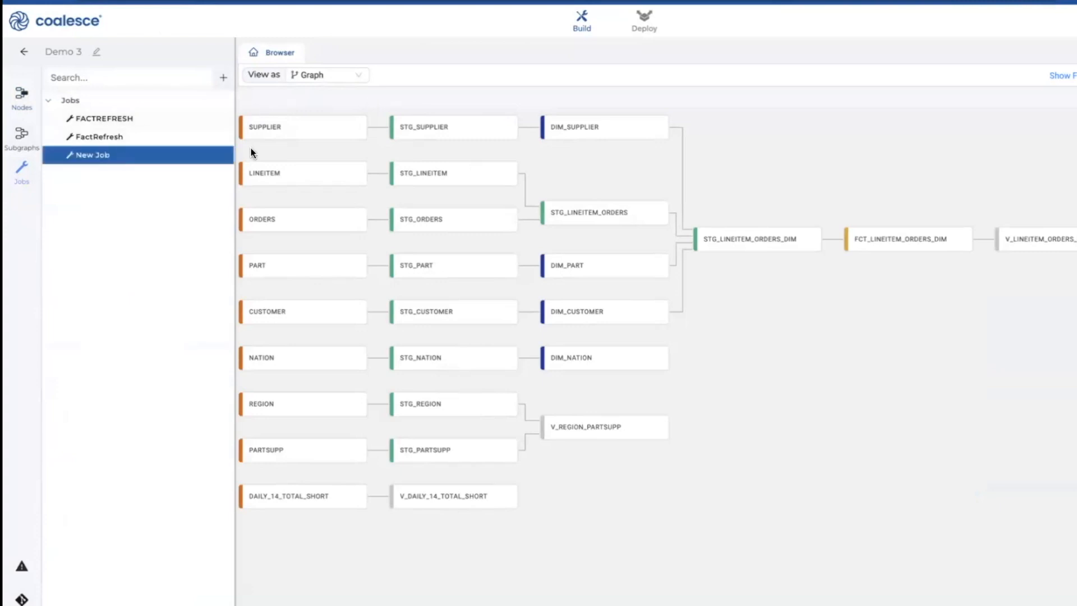
left_click(311, 76)
left_click_drag(325, 81, 265, 73)
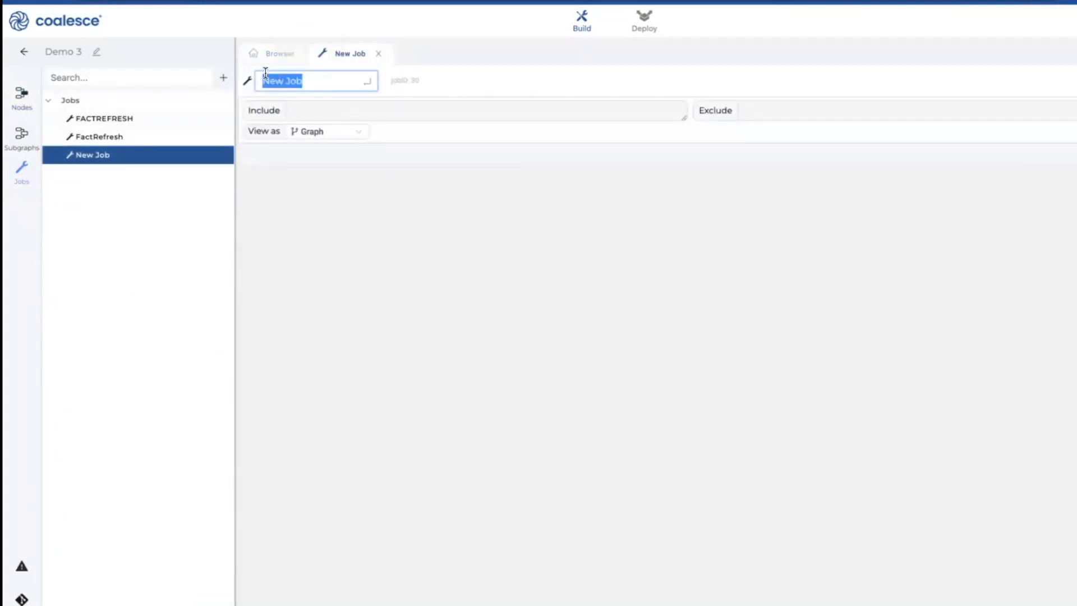
type("FCTRefresh")
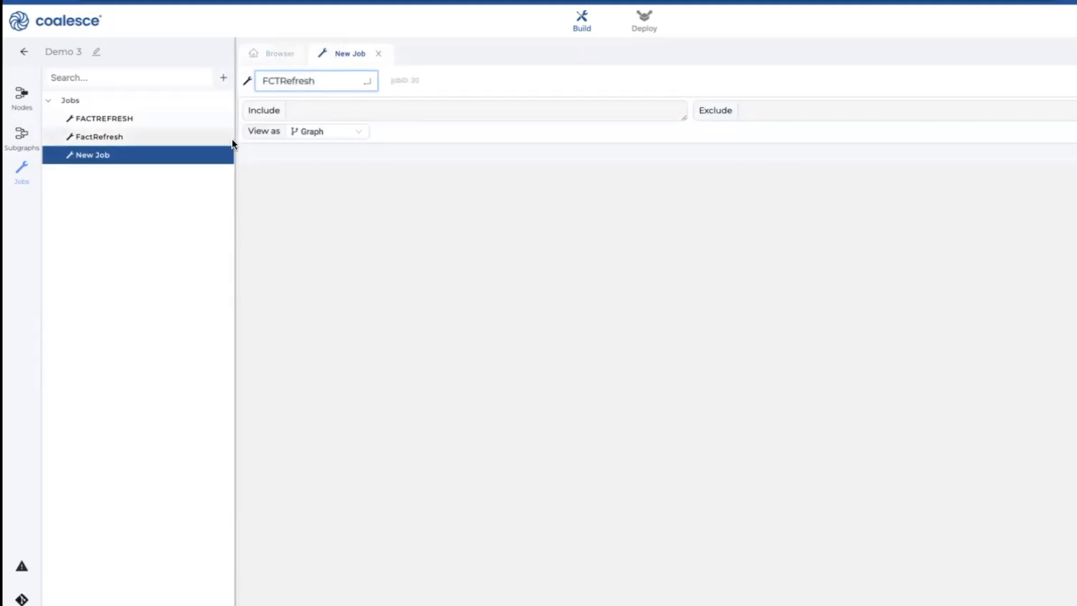
key("Return")
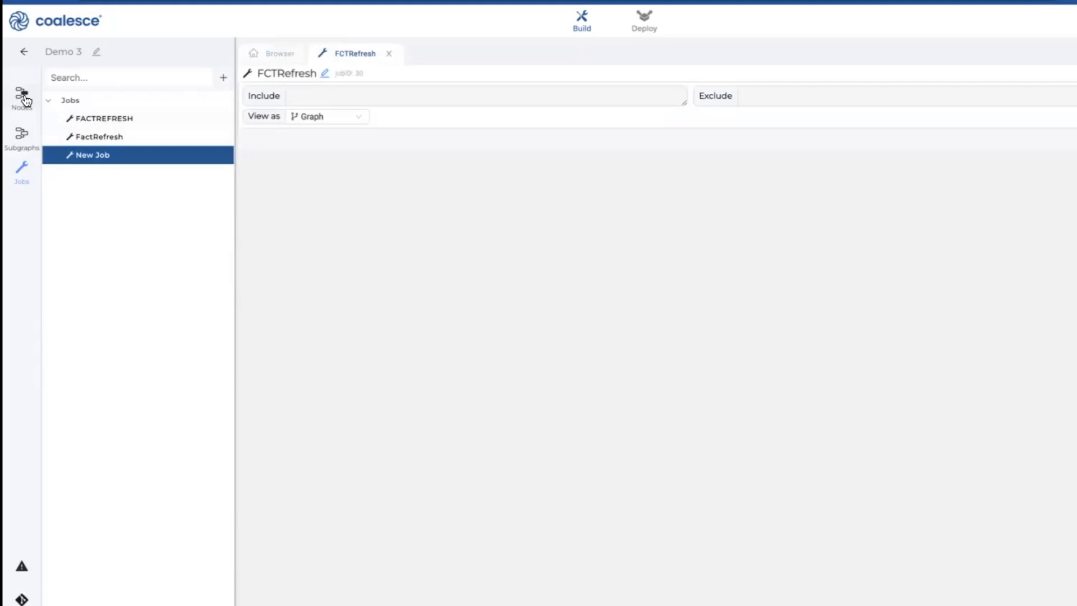
Include FCT_LINEITEM_ORDERS_DIM in the FCTRefresh job with all its upstream nodes using a + prefix, and compare it with the full graph.
scroll(116, 393, "down", 1)
left_click_drag(155, 567, 532, 357)
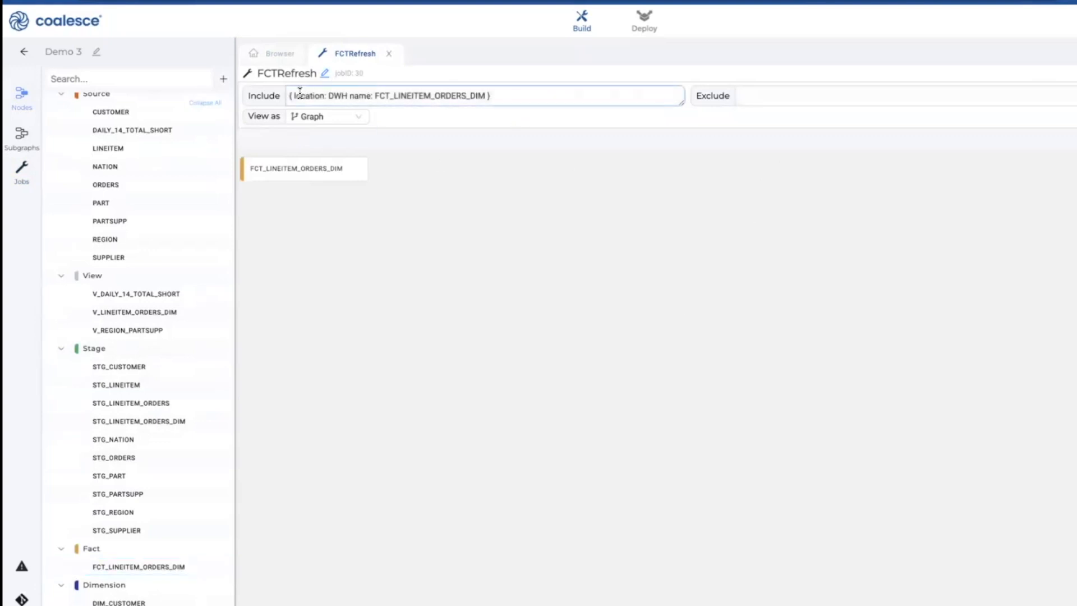
type("+")
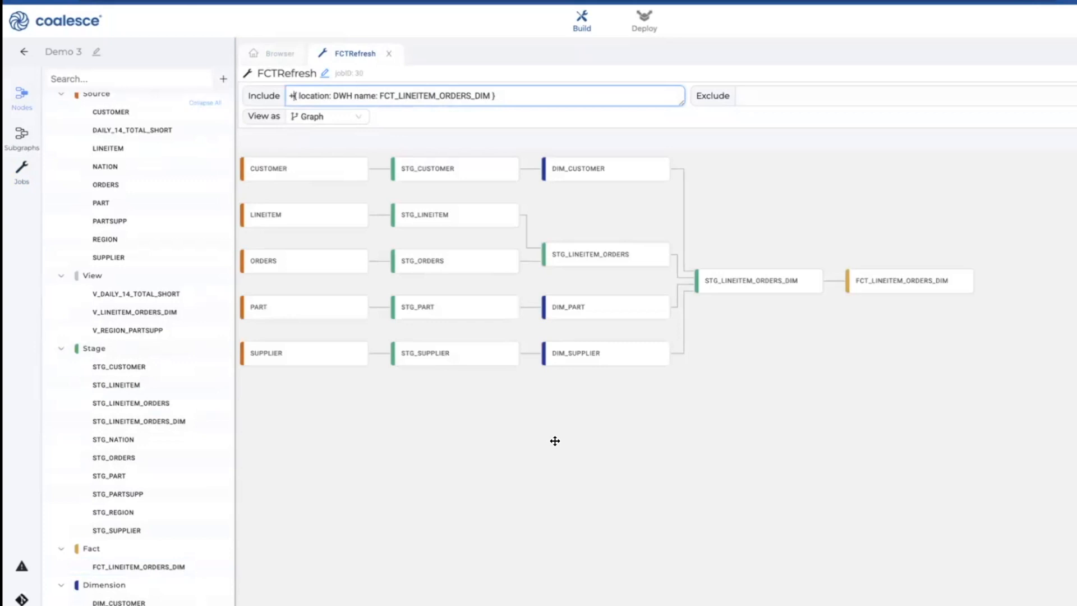
left_click(275, 55)
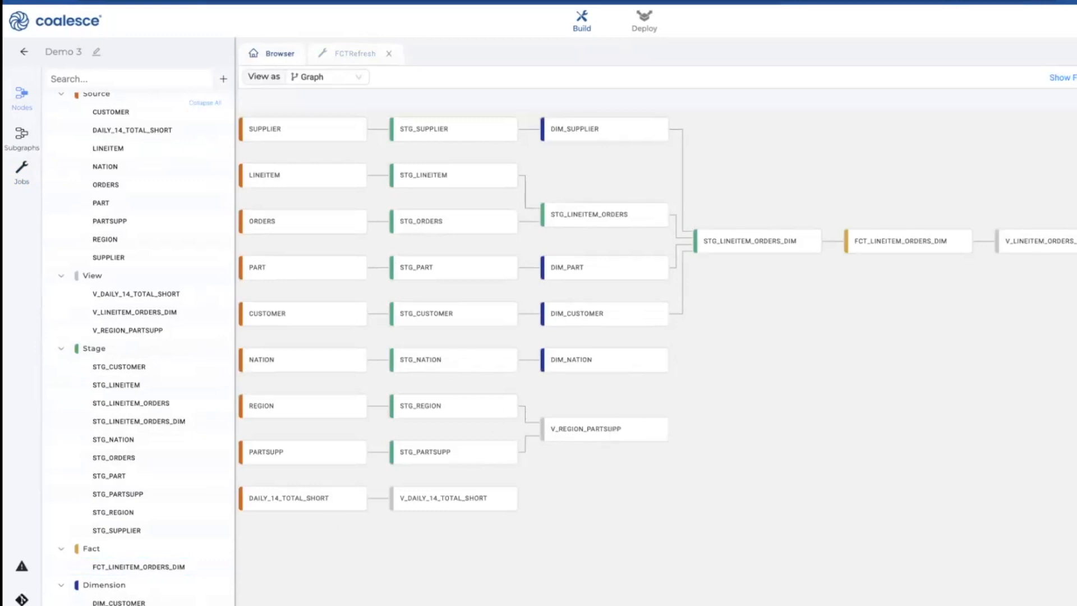
left_click(345, 56)
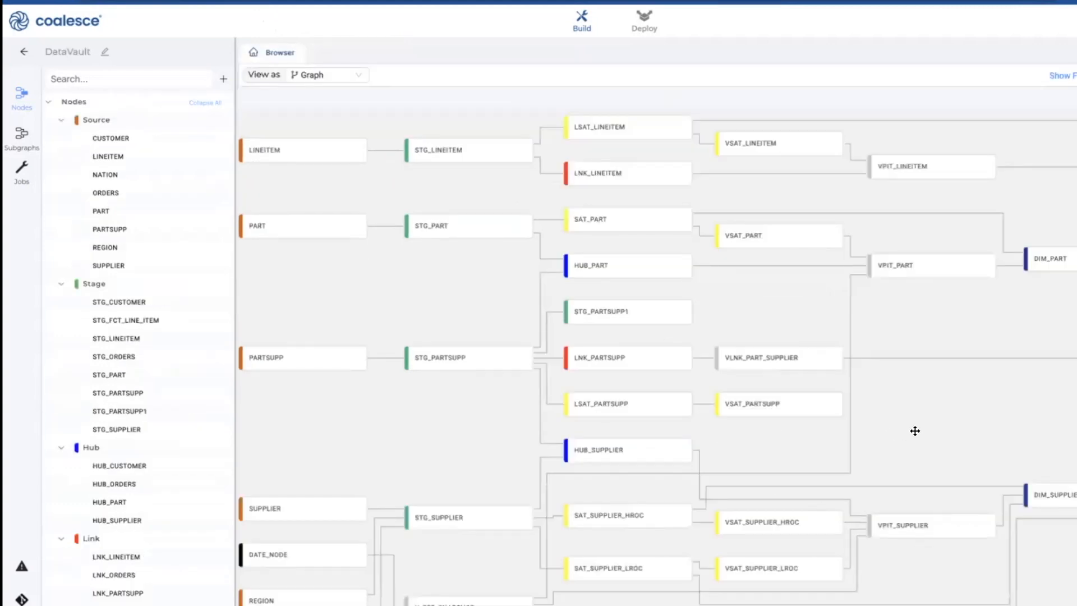
Examine the DataVault workspace graph, open the DIM_SUPPLIER node and view the column lineage of S_ACCTBAL.
left_click_drag(832, 388, 625, 276)
left_click_drag(872, 441, 590, 349)
left_click_drag(929, 331, 1076, 416)
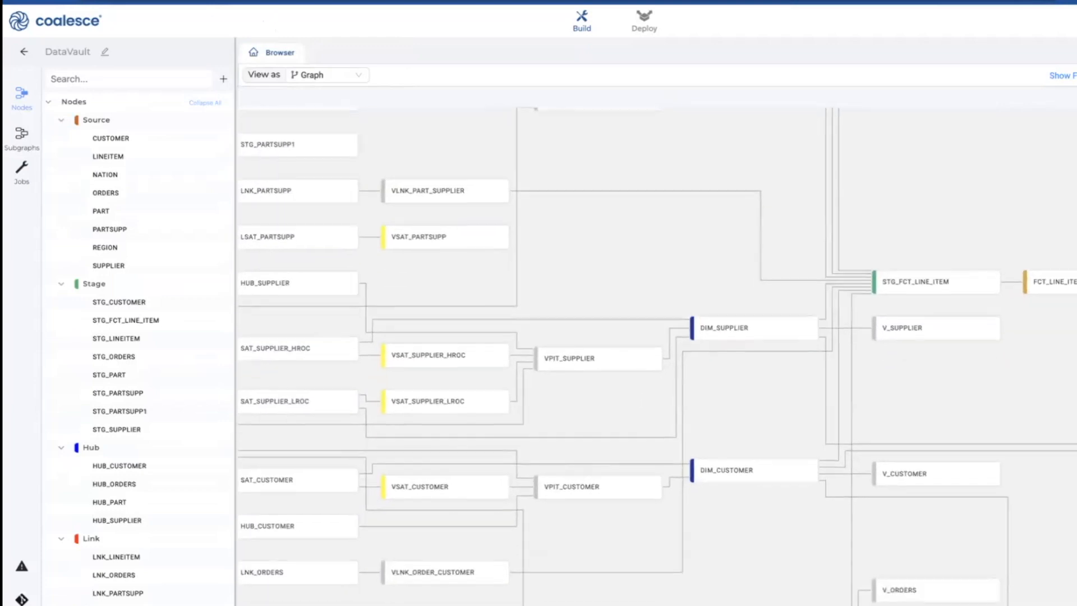
left_click(737, 330)
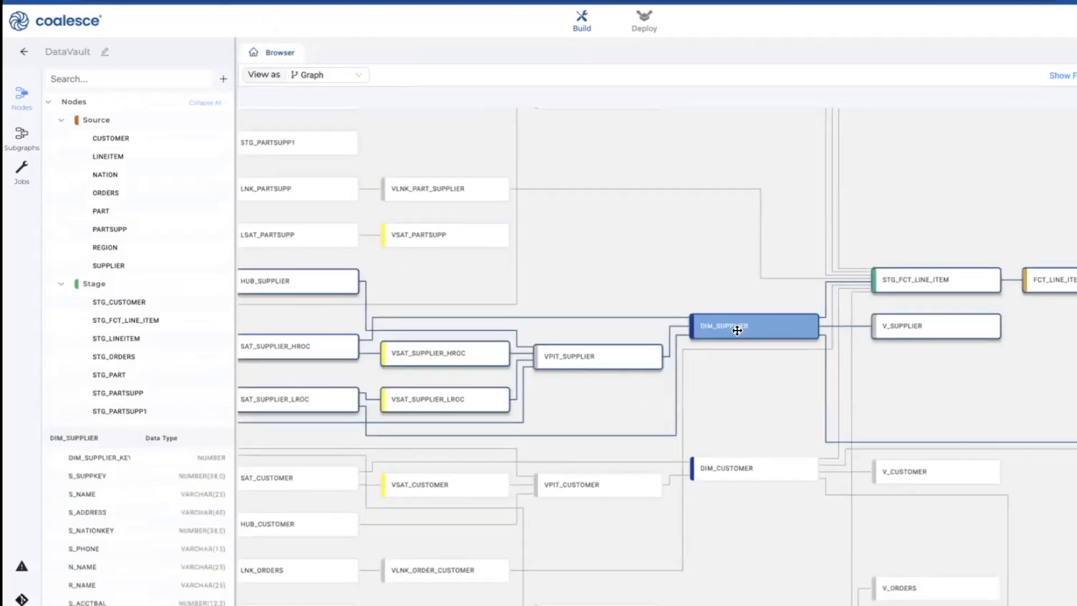
double_click(736, 330)
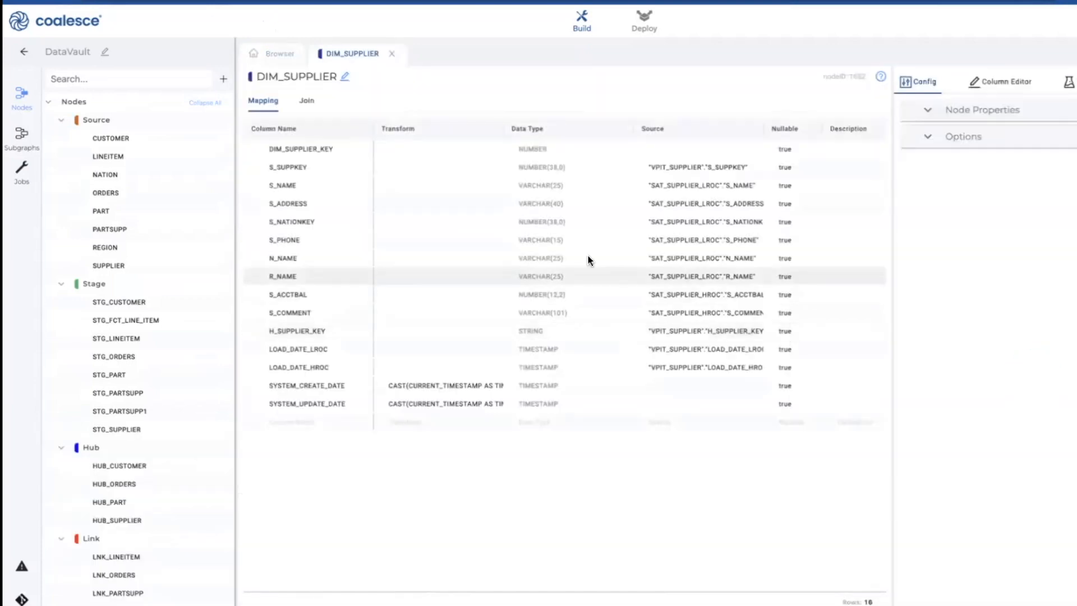
right_click(326, 301)
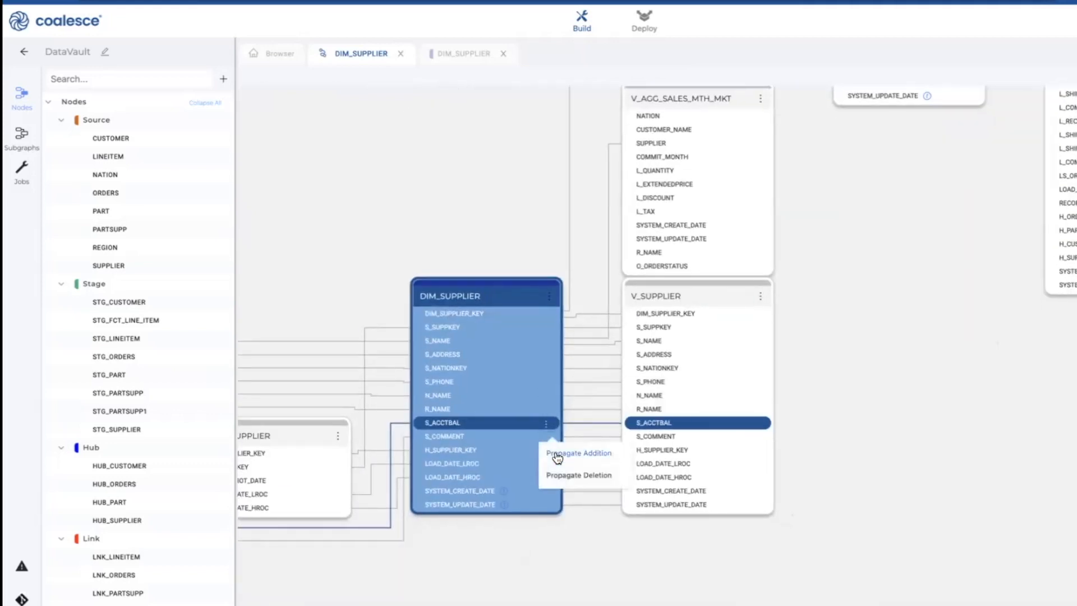
Start propagating the addition of S_ACCTBAL from DIM_SUPPLIER, selecting V_AGG_SALES_MTH_MKT, FCT_LINE_ITEM, AGG_SALES_MONTHLY and V_LINE_ITEM as target nodes.
scroll(701, 437, "up", 1)
scroll(876, 327, "up", 1)
scroll(876, 328, "up", 2)
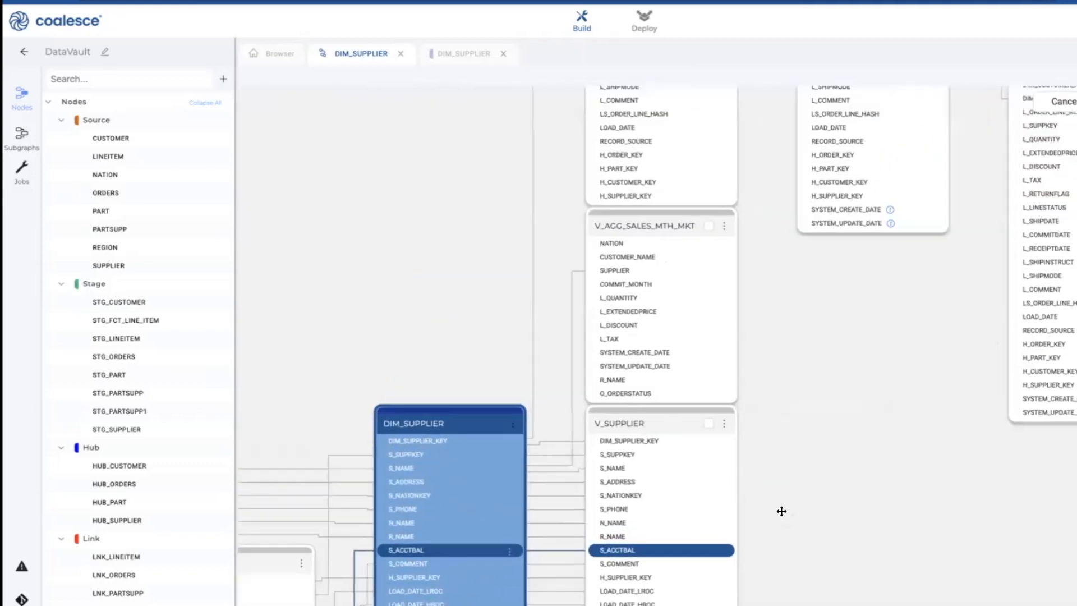
mouse_move(623, 590)
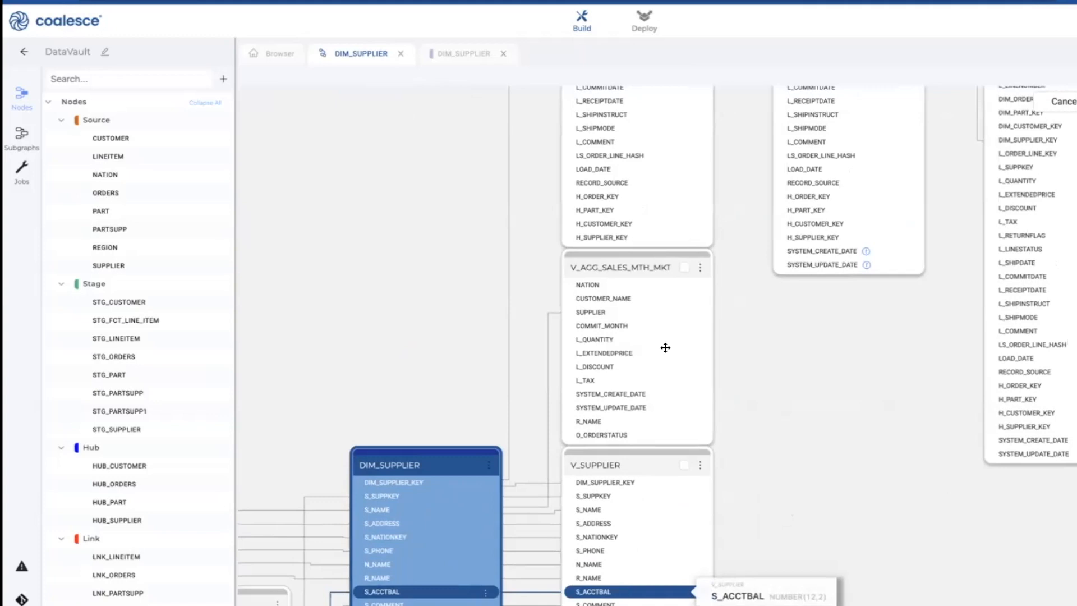
left_click(684, 268)
scroll(738, 280, "up", 6)
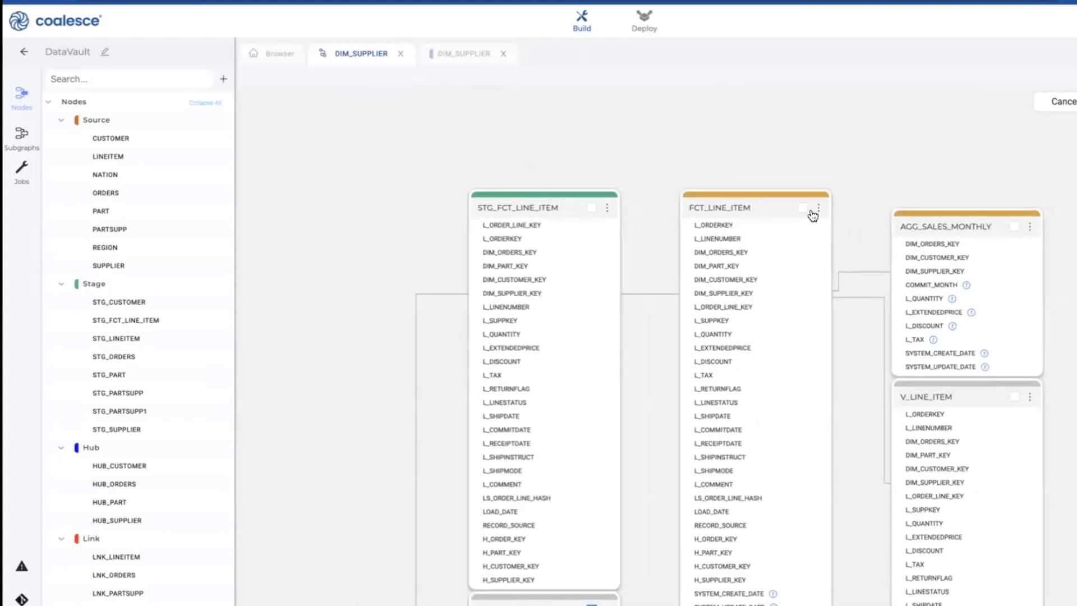
left_click(804, 208)
left_click(1014, 227)
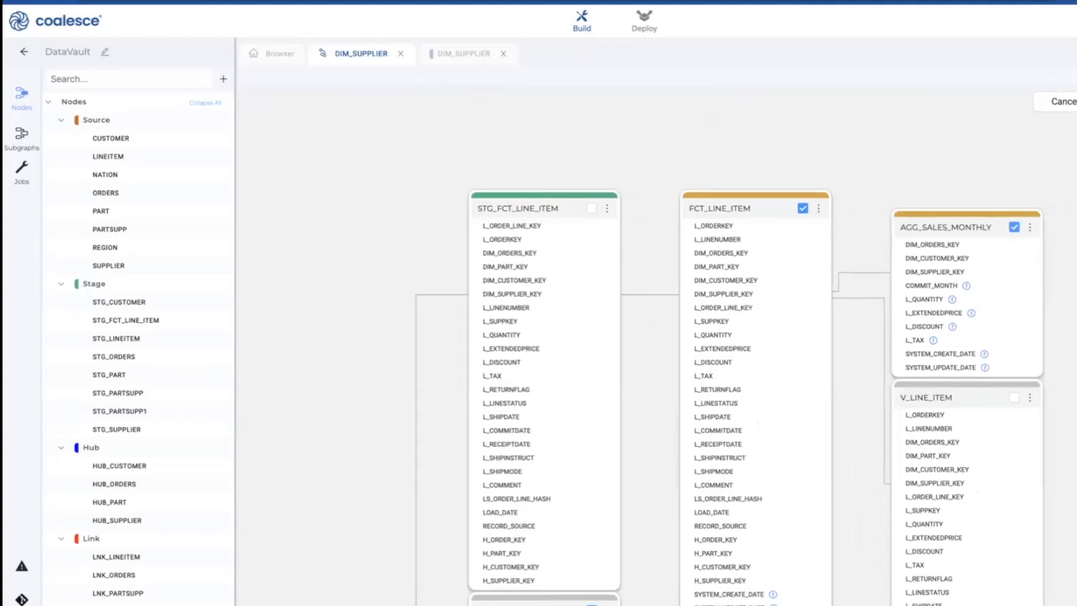
left_click(1014, 398)
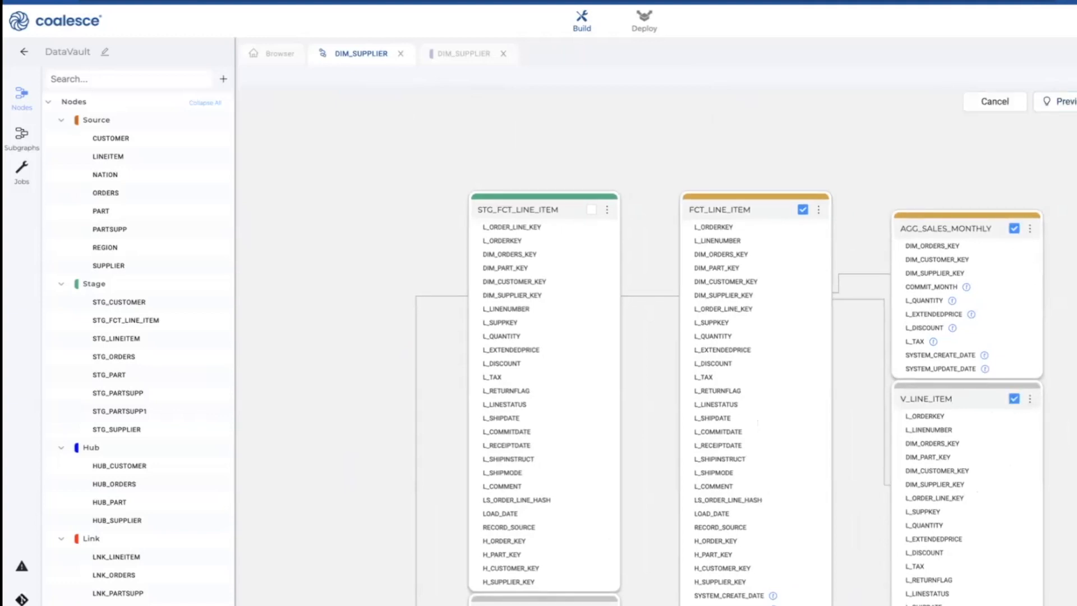
Look over the deployment environments with their deploy and job run histories on the Deploy dashboard.
scroll(833, 515, "down", 1)
scroll(856, 481, "down", 5)
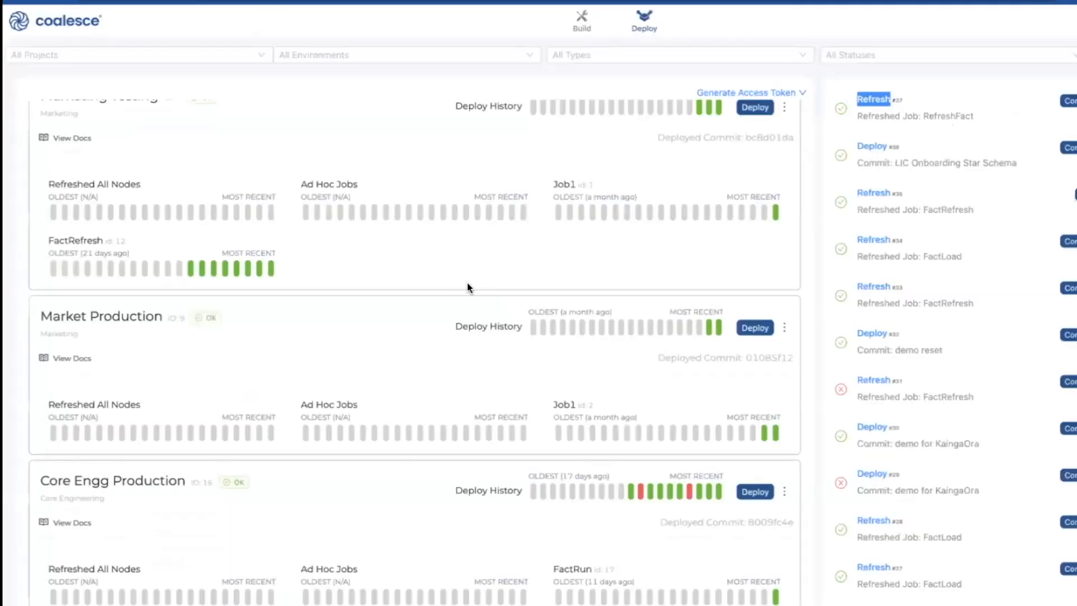
scroll(802, 197, "up", 1)
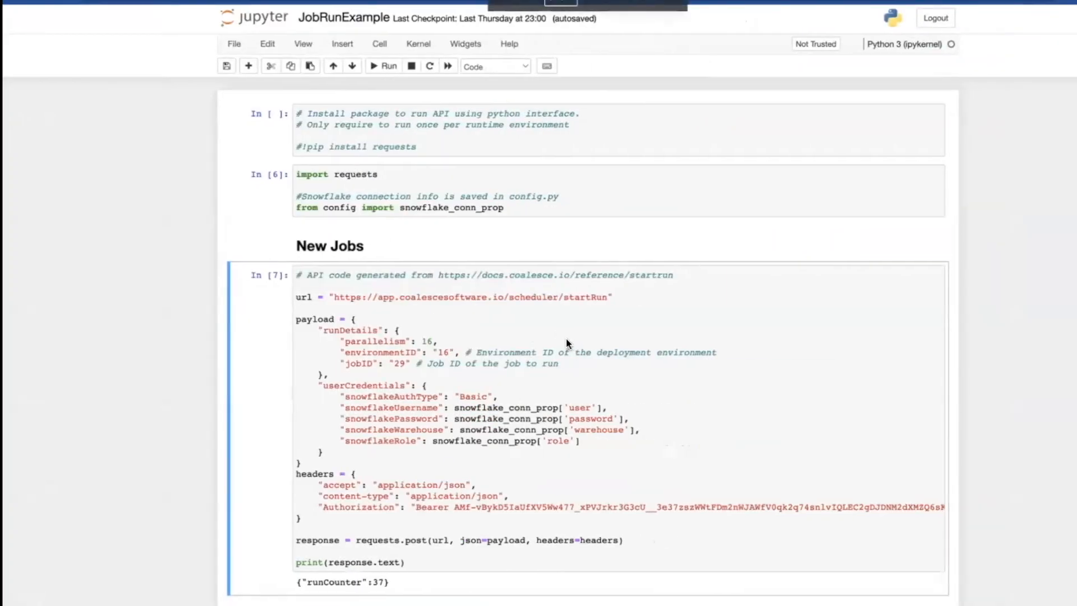
Switch to the JobRunExample Jupyter notebook and check the job ID and environment ID in the startRun payload.
left_click(545, 207)
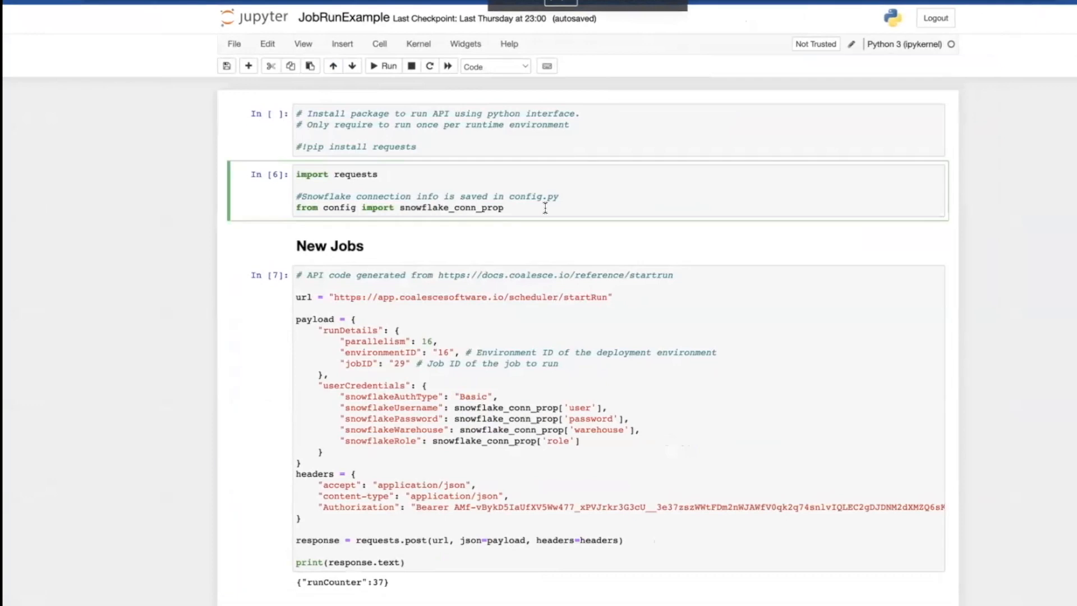
double_click(400, 363)
left_click_drag(456, 352, 428, 352)
Run the requests and Snowflake config import cell and the New Jobs startRun cell to trigger job 29 in environment 16.
left_click(504, 207)
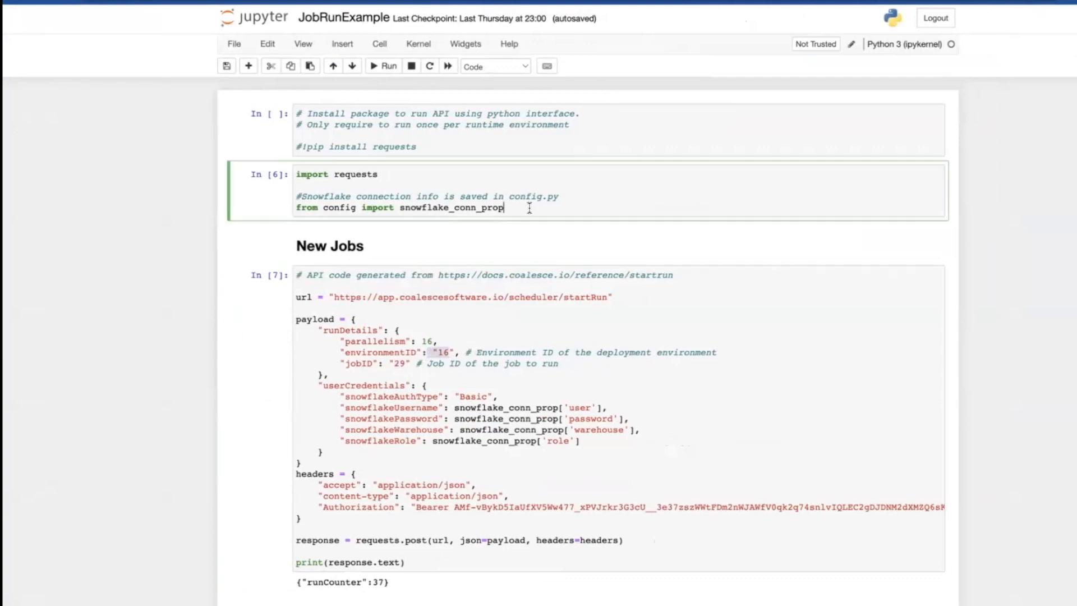
key("ctrl+Return")
left_click(530, 554)
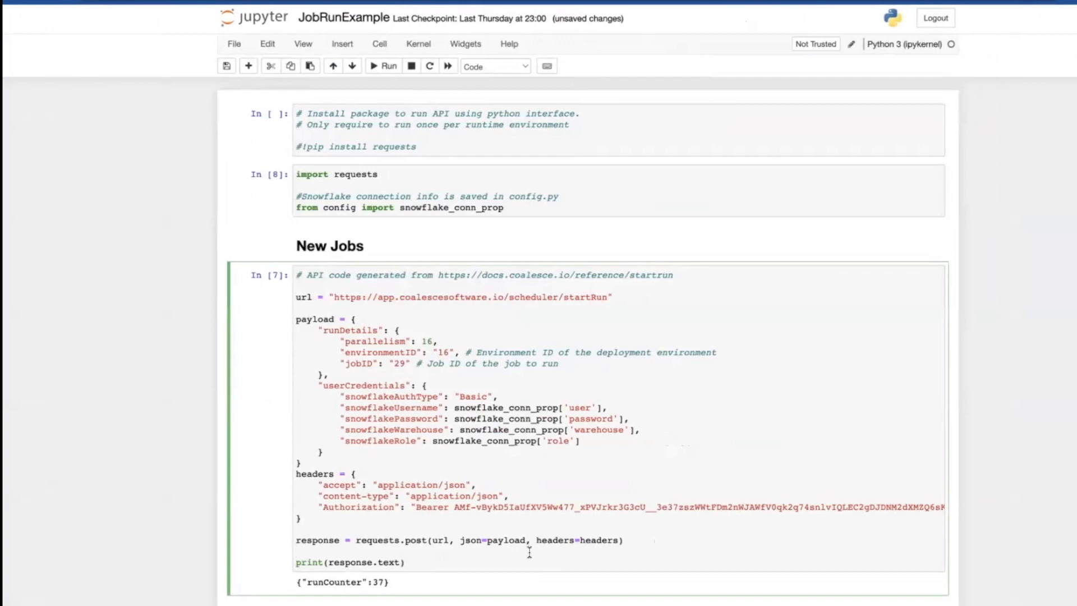
key("ctrl+Return")
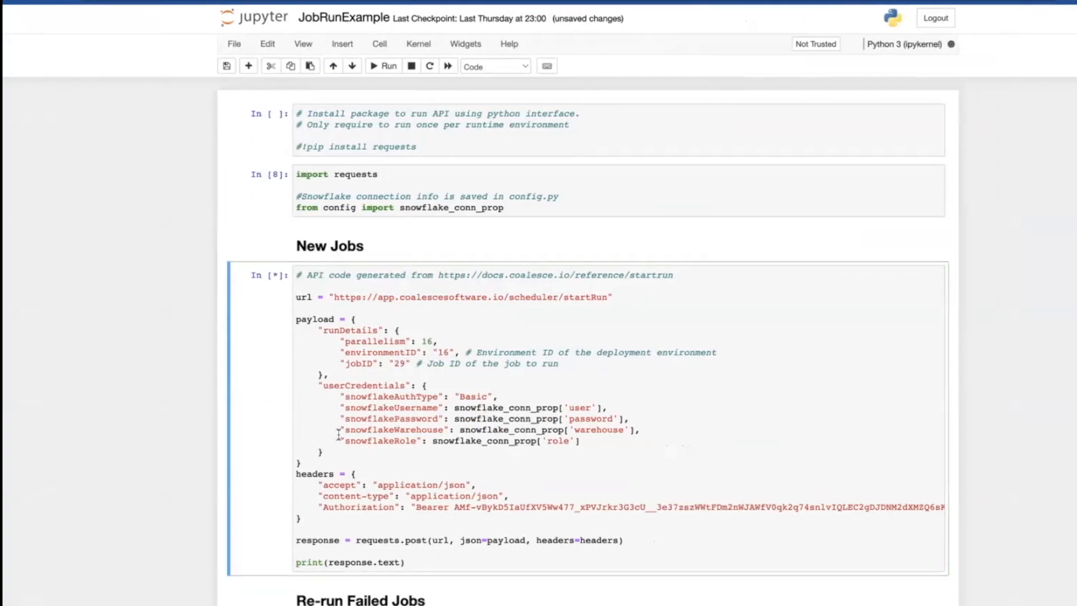
scroll(292, 448, "down", 2)
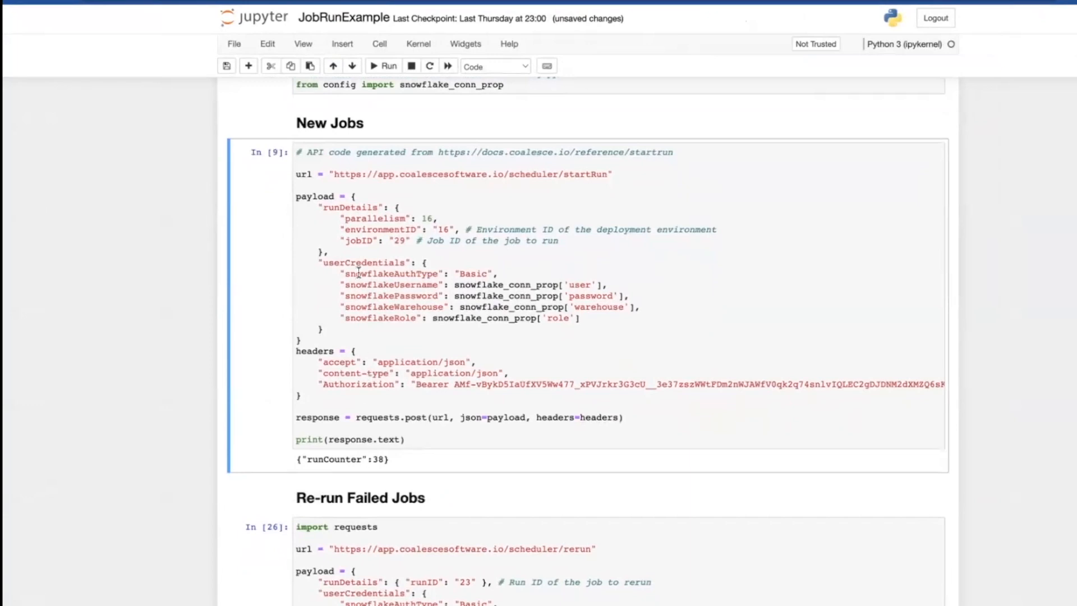
Switch back to Coalesce's Deploy dashboard and examine the stage results of refresh run 38, including the Insert STG_ORDERS stage.
key("ctrl+Left")
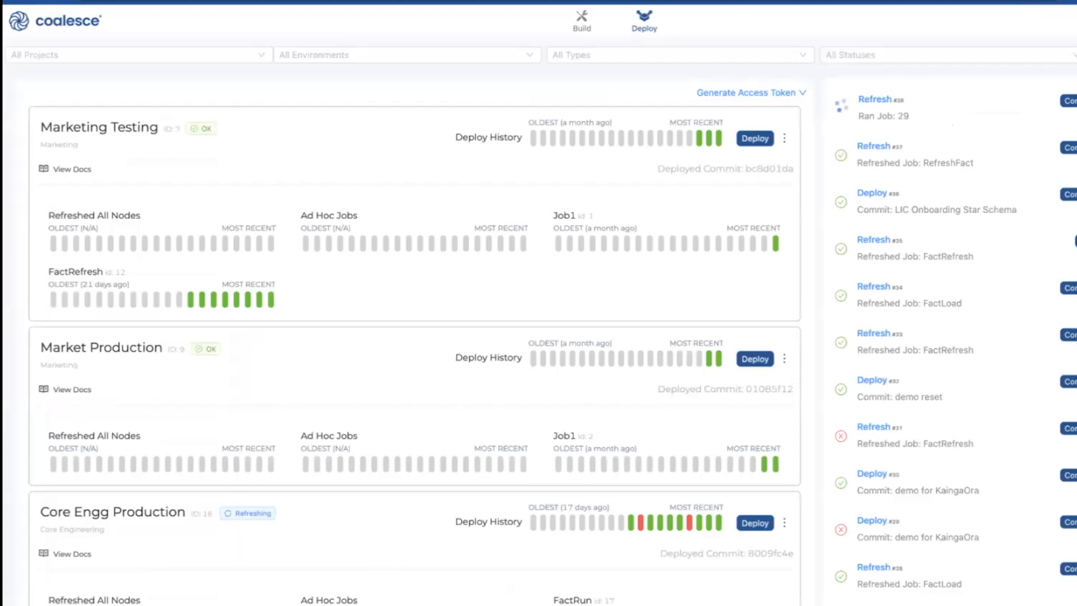
scroll(415, 348, "down", 2)
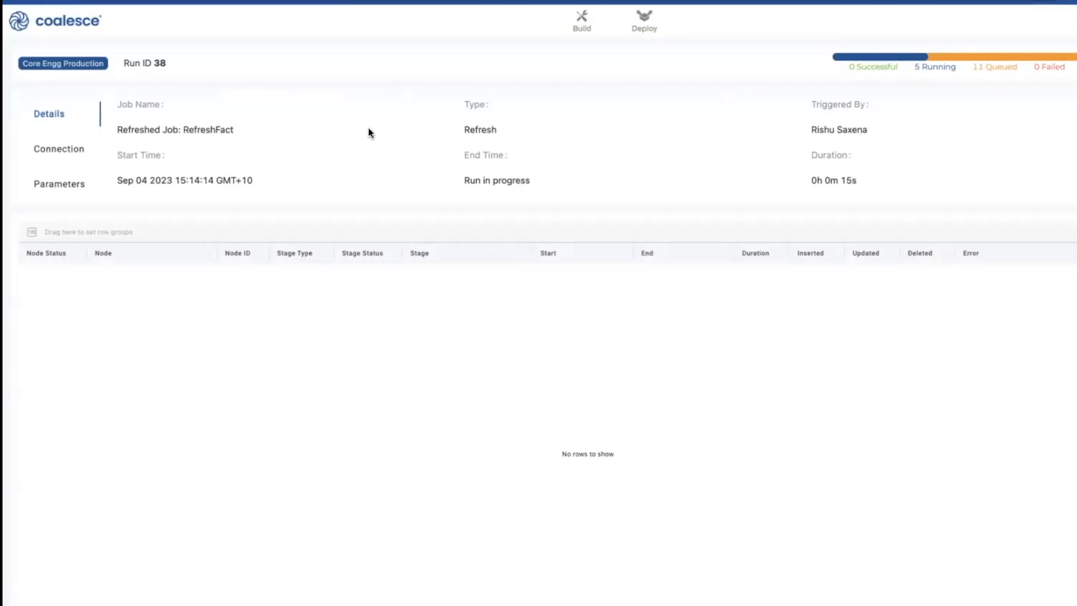
key("alt+Left")
mouse_move(711, 476)
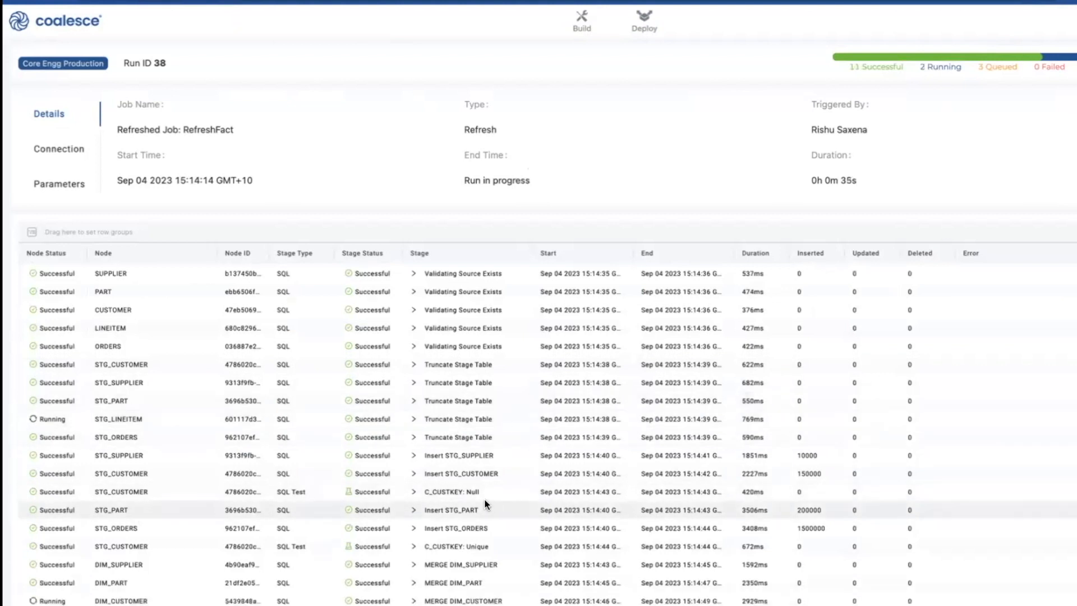
left_click(408, 528)
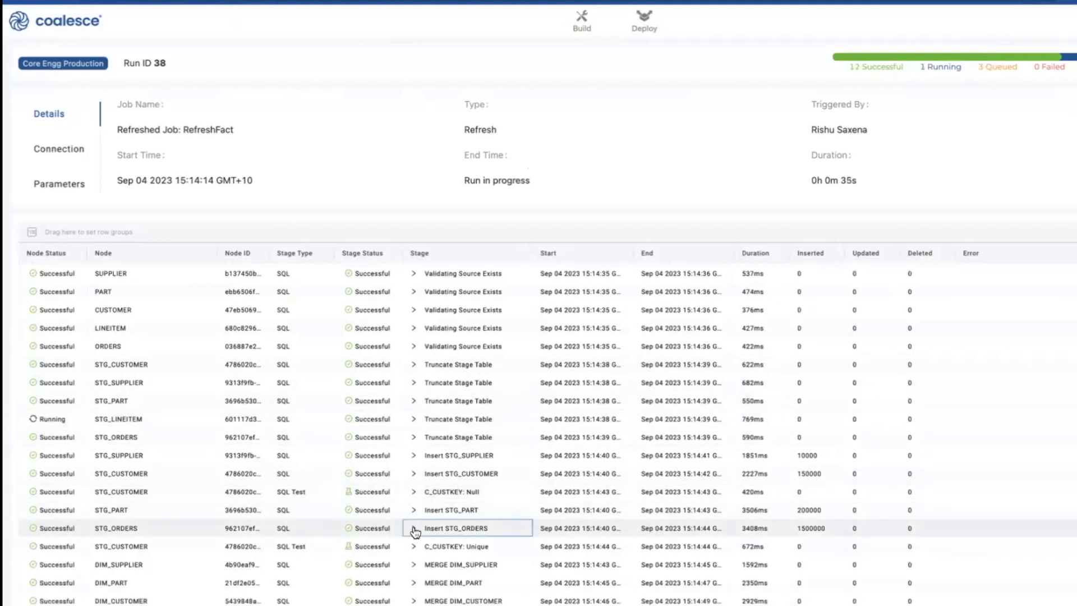
Review the SQL of run 38's Insert STG_ORDERS stage, collapse it, and check the stages' warehouse and query ID details.
scroll(29, 575, "down", 5)
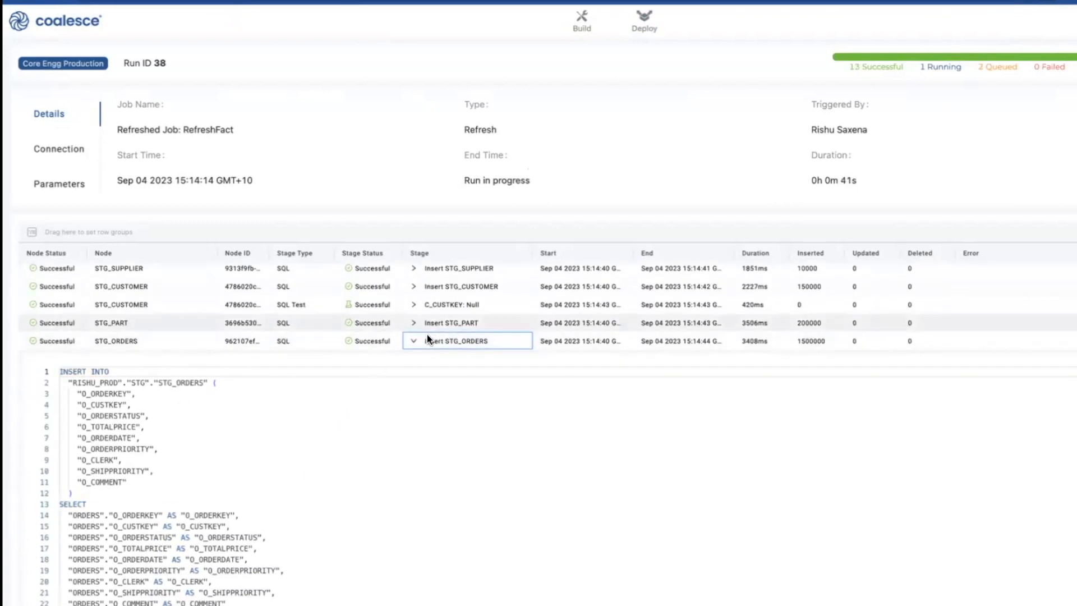
left_click(414, 343)
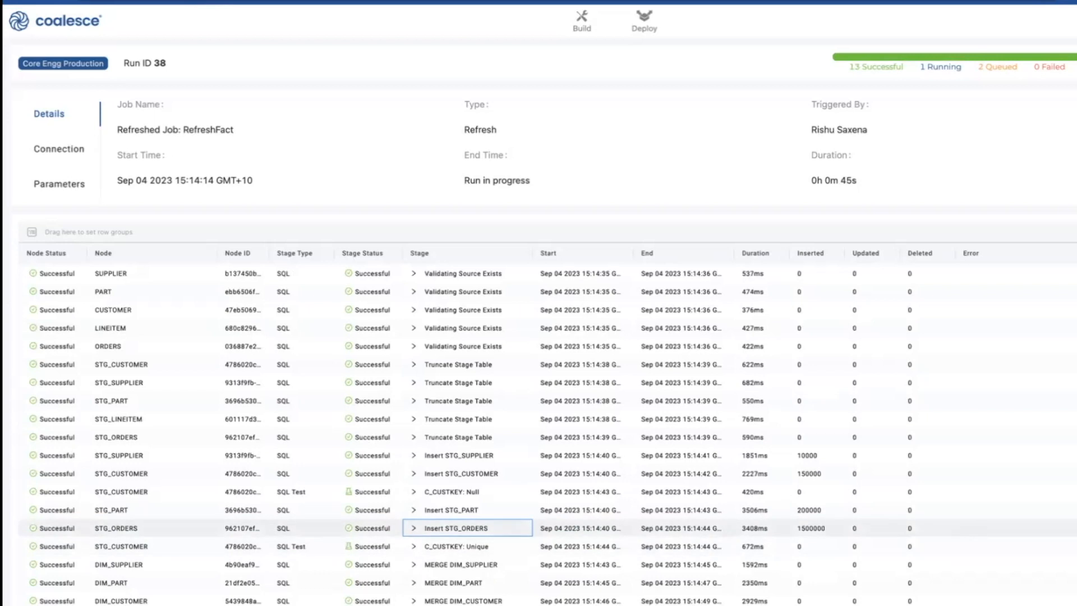
scroll(1057, 531, "right", 5)
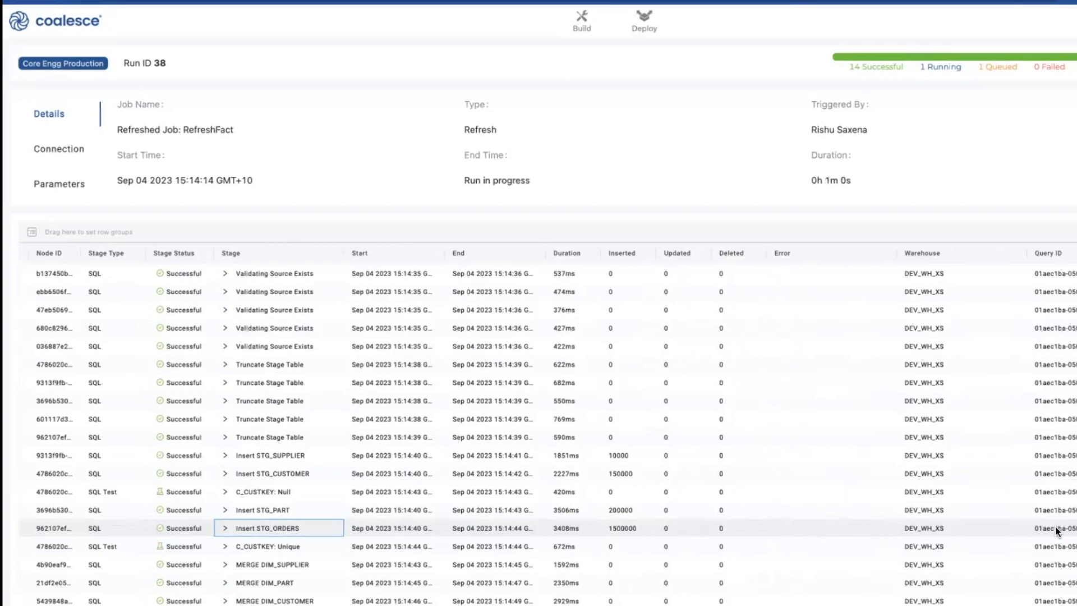
Return to the Deploy dashboard and open the Core Engg Production documentation at the Customer source node's description, details and columns.
key("alt+Left")
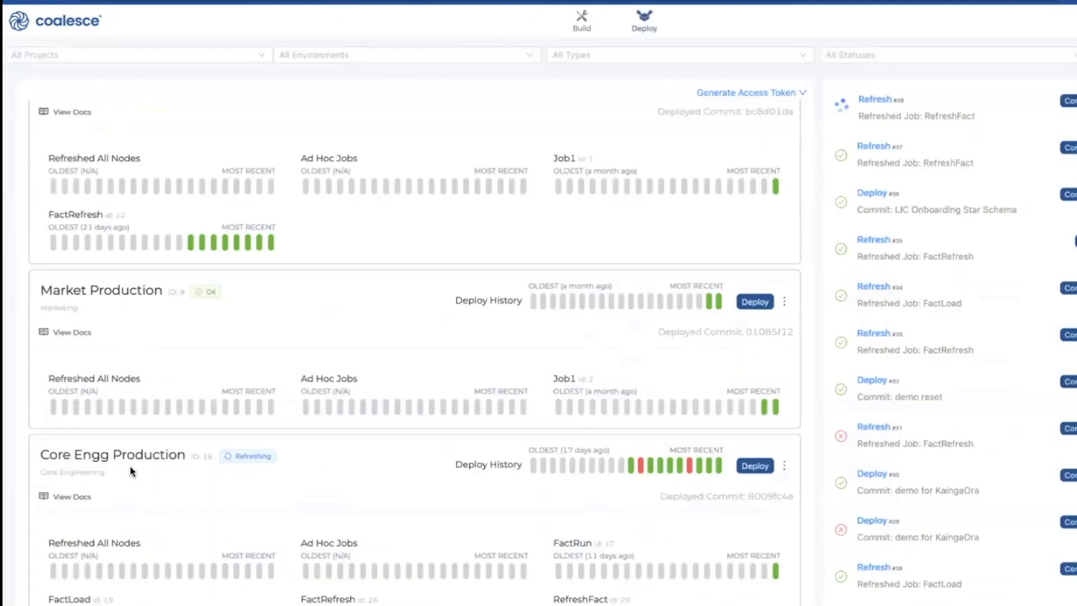
left_click(67, 497)
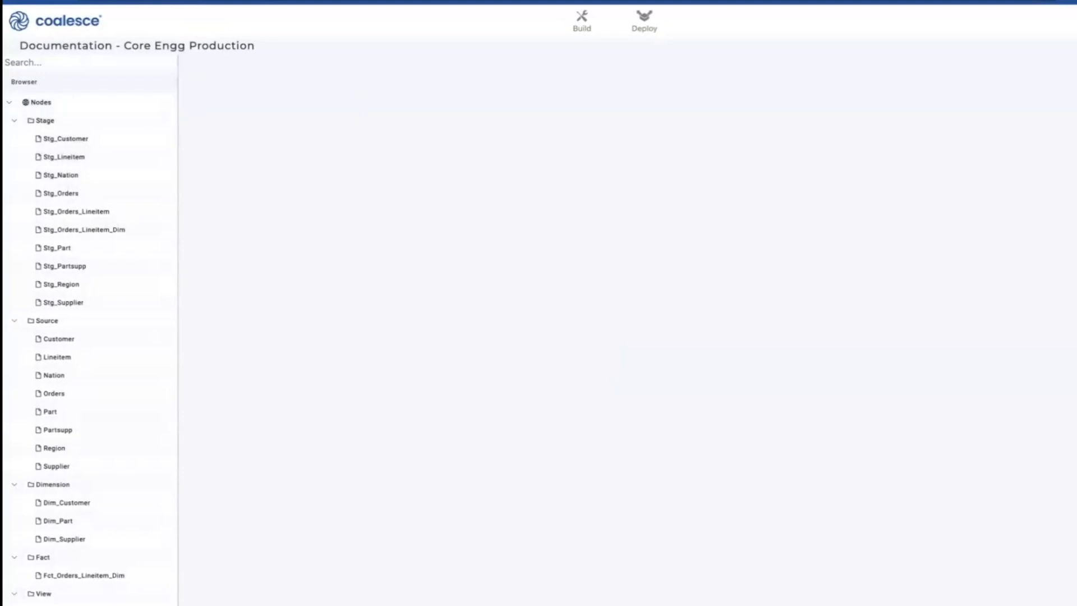
left_click(76, 340)
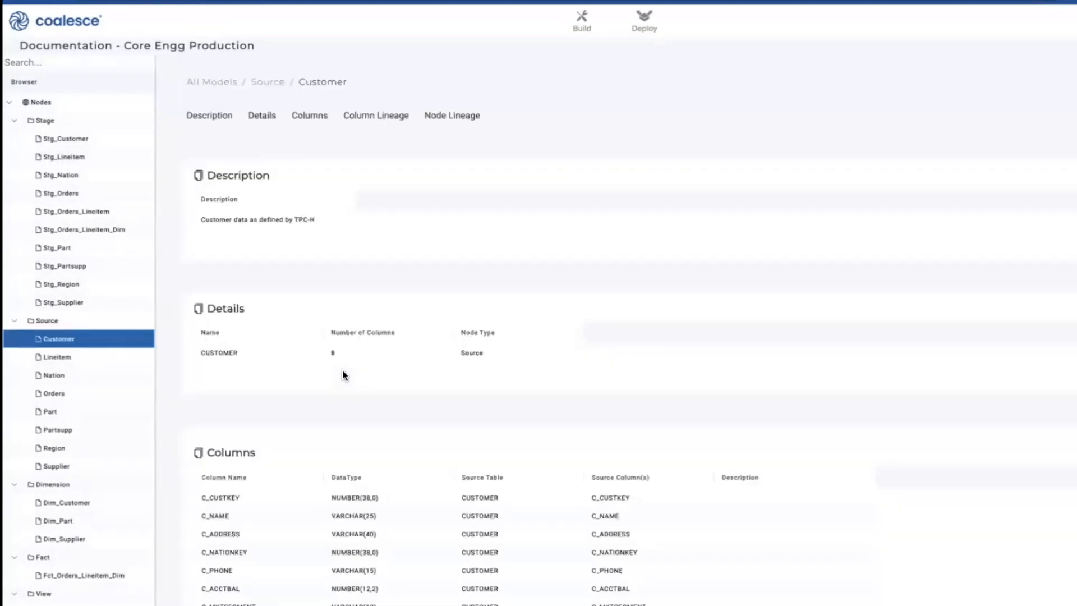
scroll(180, 463, "down", 3)
Select the Customer source's C_ACCTBAL column and examine its column lineage and the node lineage.
left_click(233, 372)
left_click(272, 462)
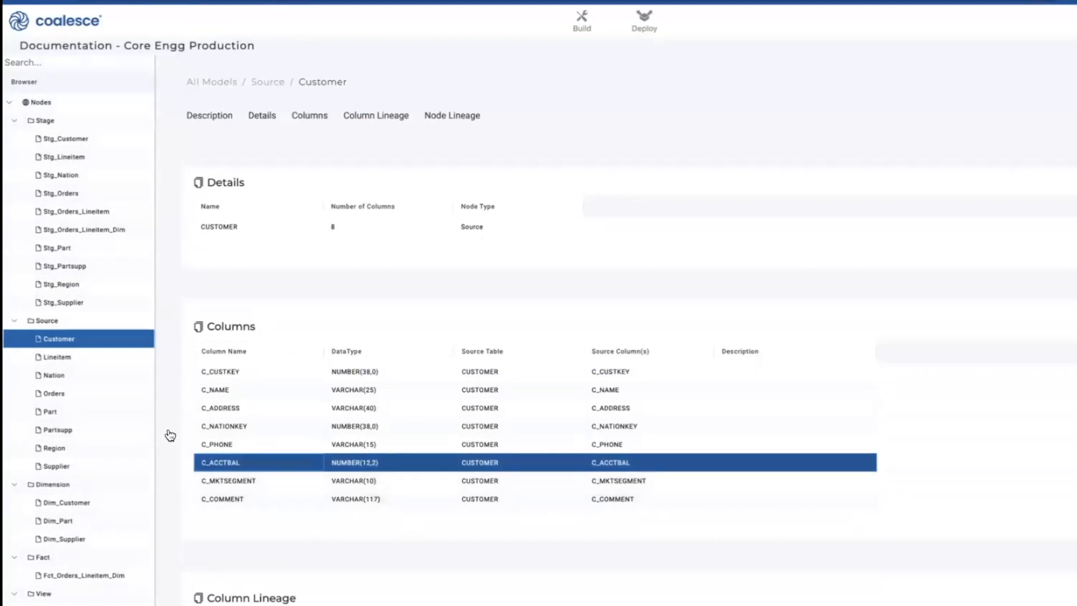
scroll(168, 439, "down", 8)
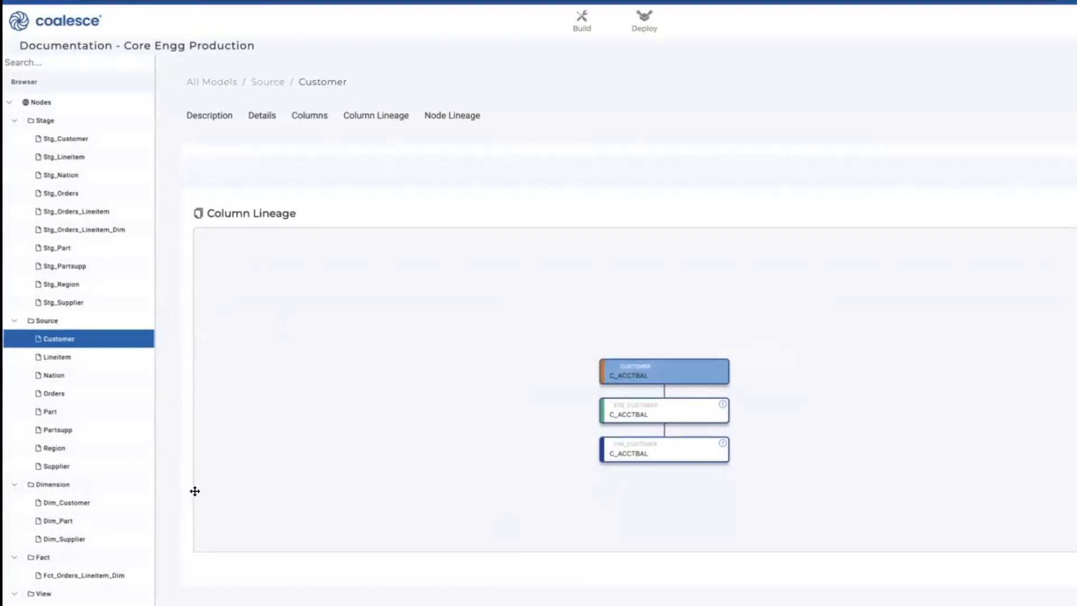
scroll(175, 489, "down", 6)
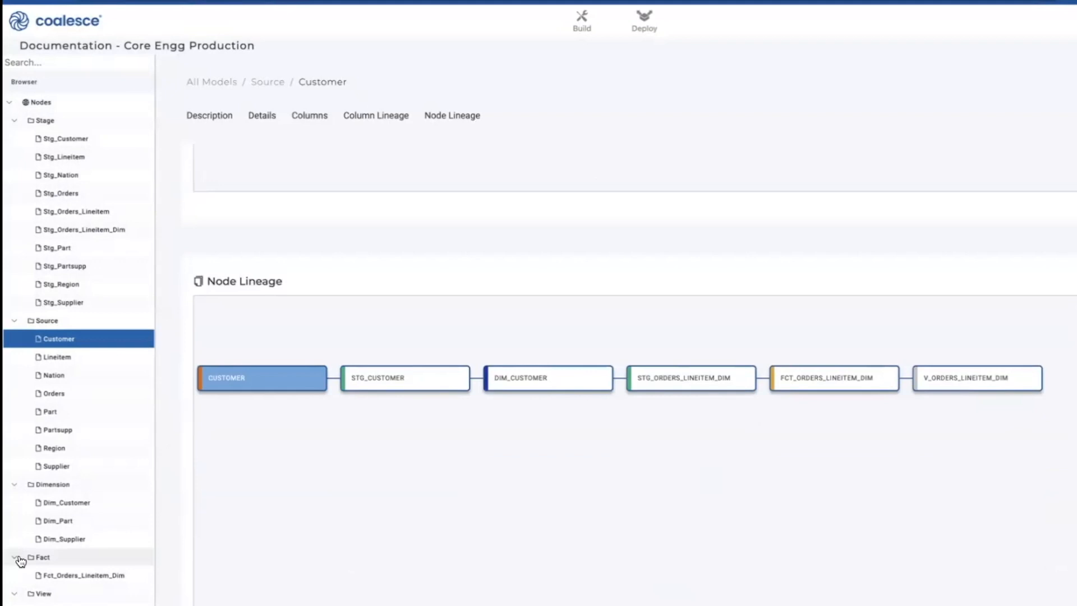
scroll(161, 335, "up", 6)
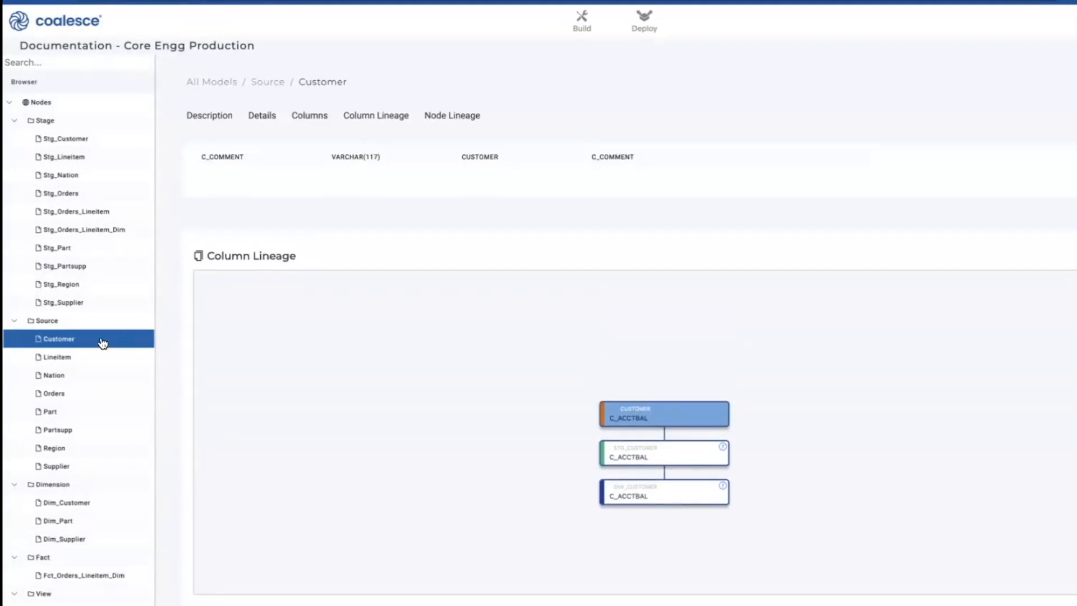
Open the Stg_Nation stage node's documentation and examine its node lineage, create script and run script.
left_click(65, 176)
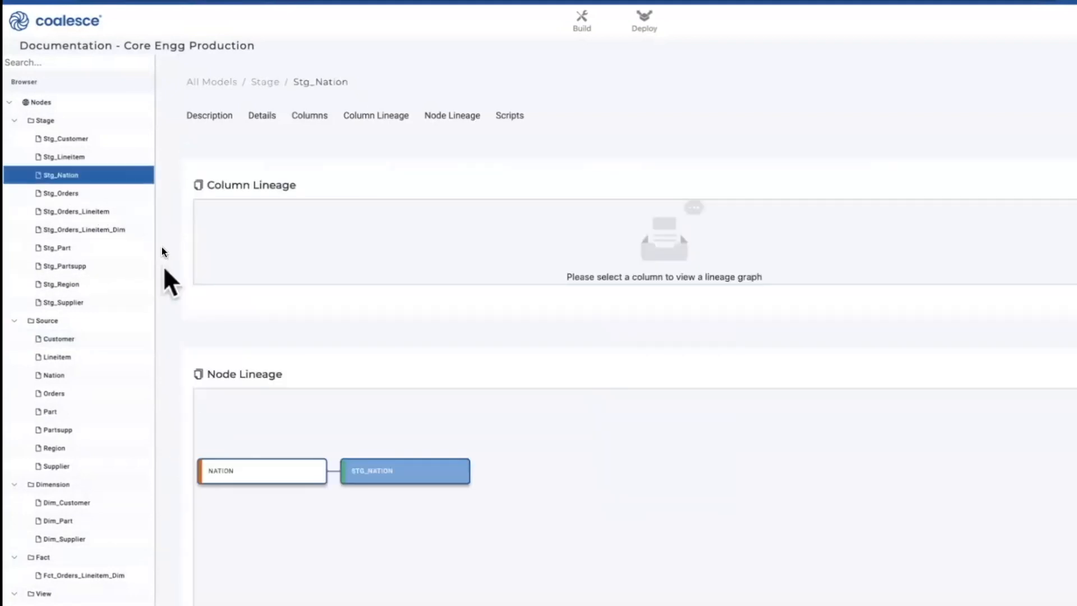
scroll(164, 405, "down", 9)
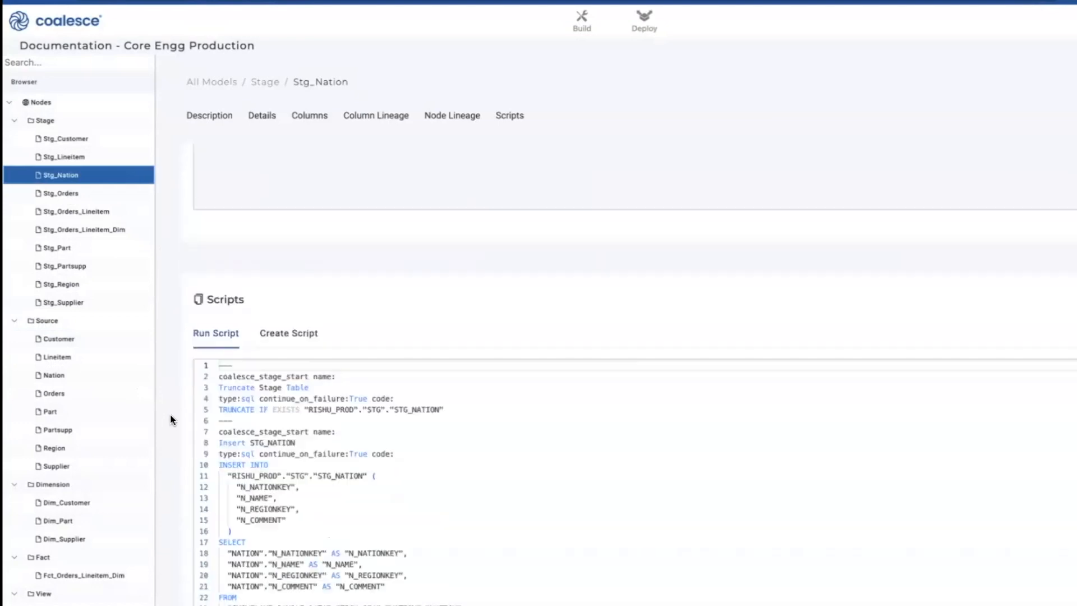
left_click(307, 333)
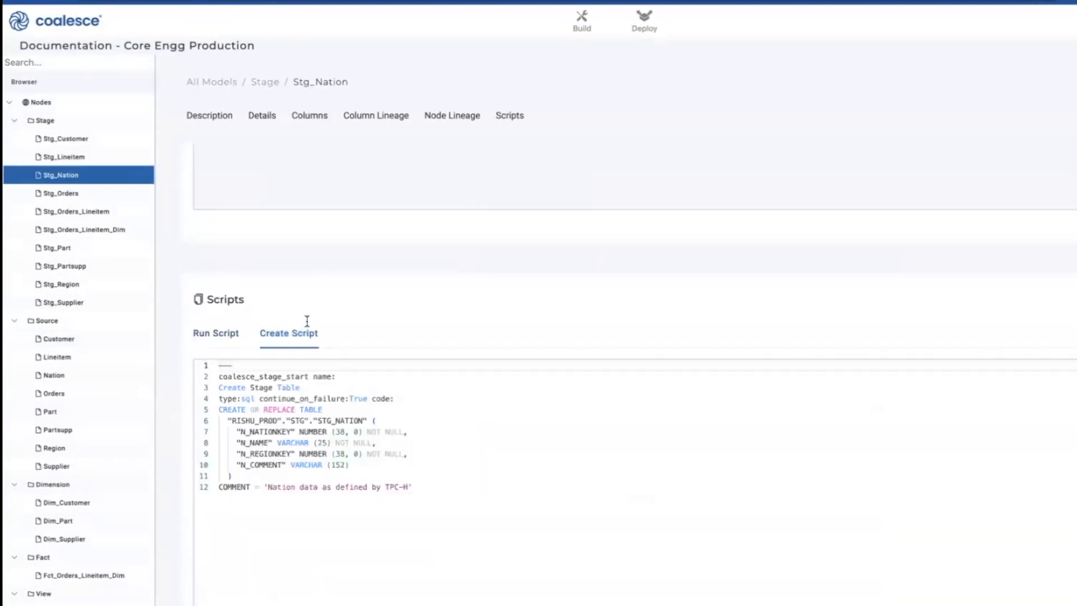
left_click(226, 334)
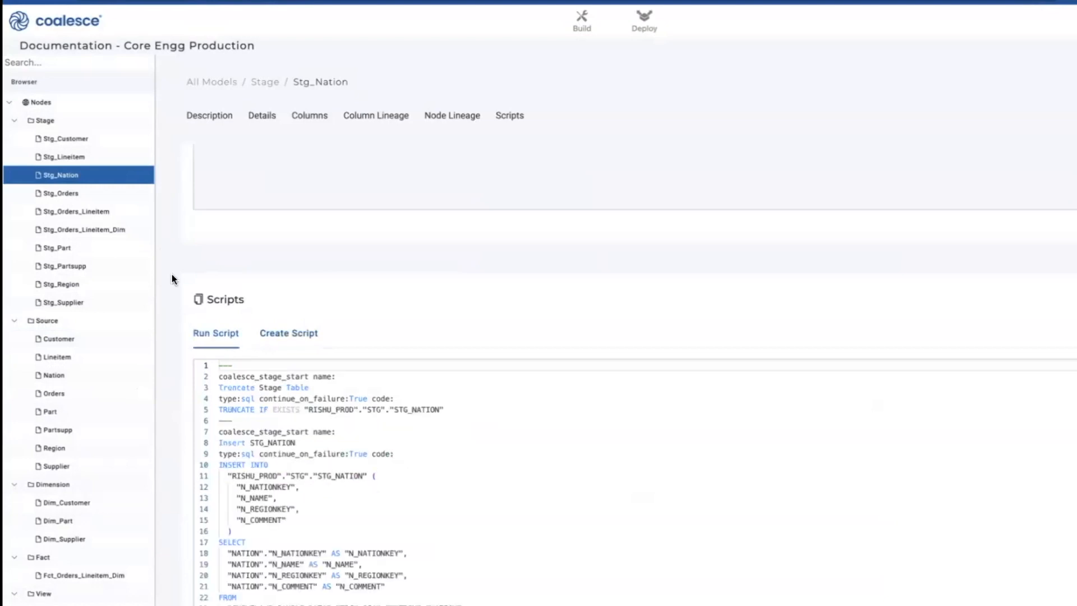
scroll(172, 274, "up", 15)
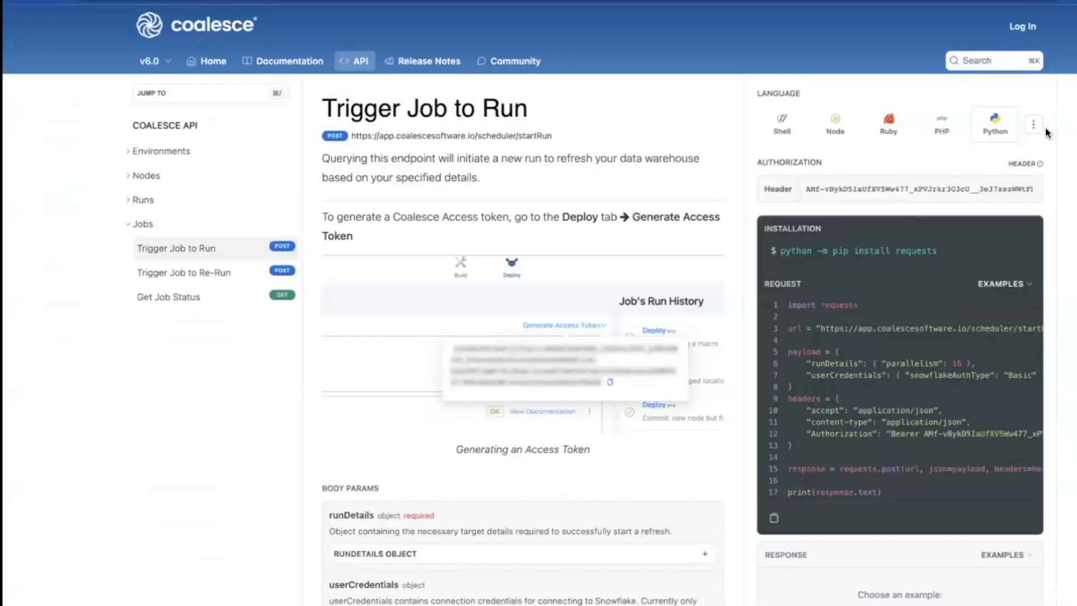
Switch to the Coalesce API reference for Trigger Job to Run and list the additional languages for the request example.
left_click(1033, 125)
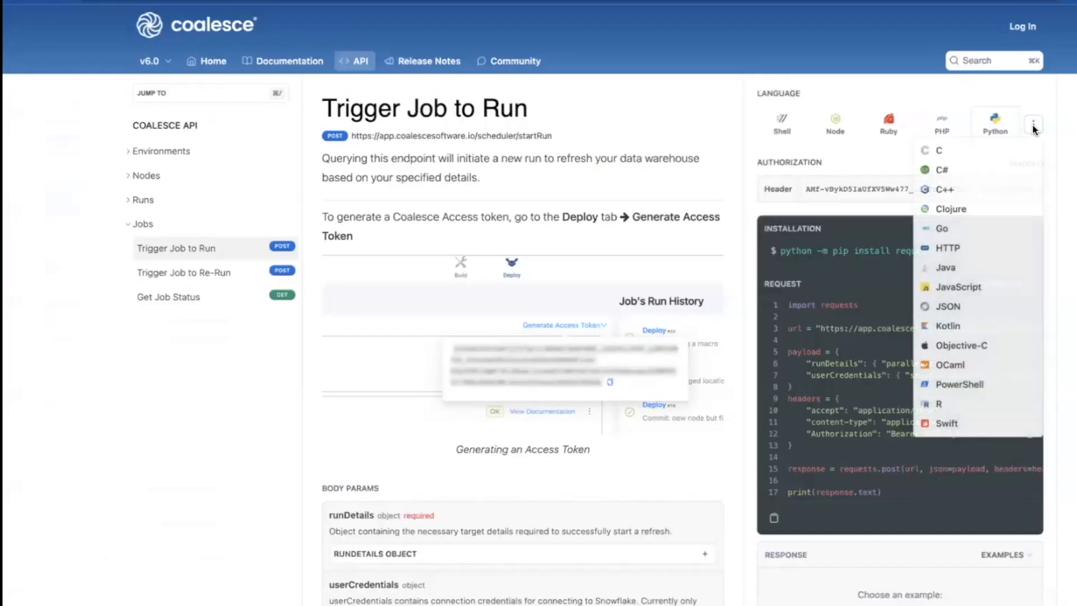